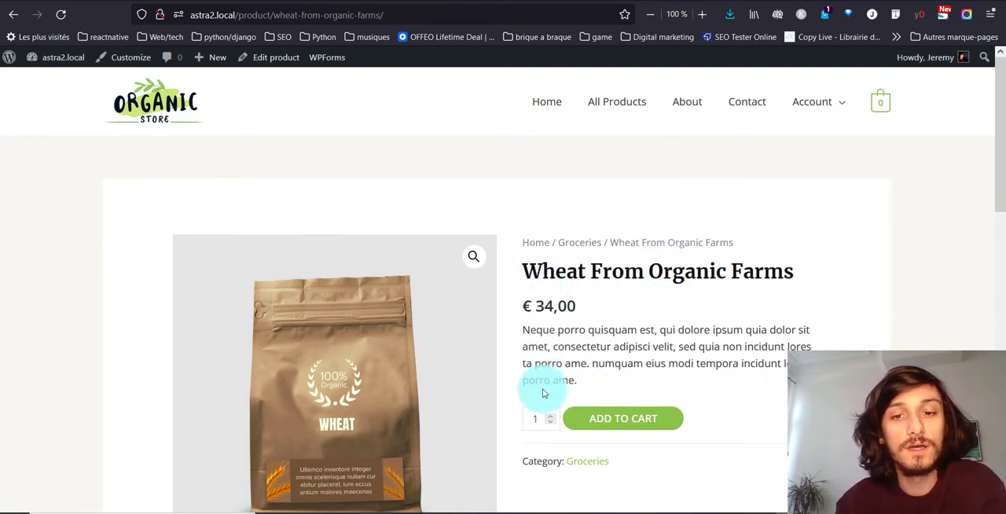
- Enable Elementor for the Products post type in the Elementor general settings and save the changes
{"action": "scroll", "coordinate": [539, 397], "scroll_direction": "down", "scroll_amount": 4}
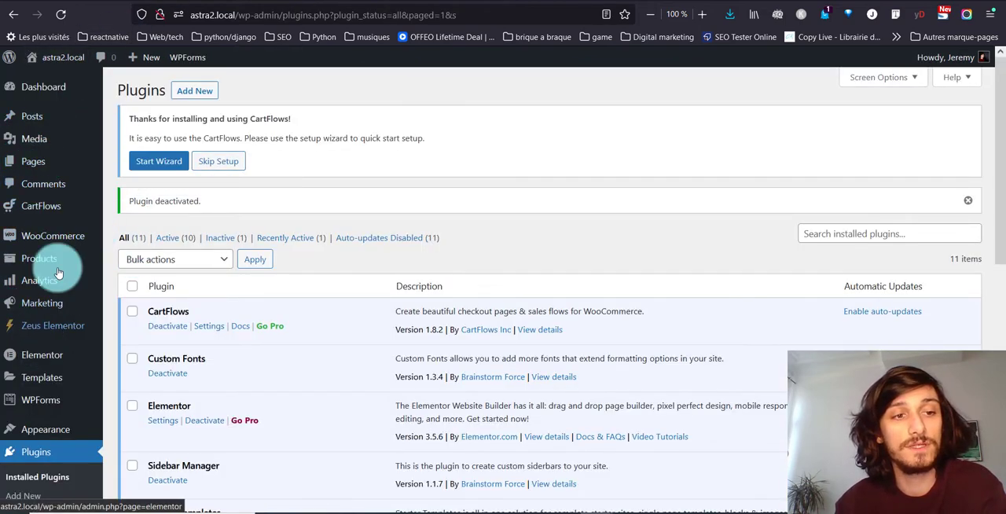
{"action": "left_click", "coordinate": [57, 355]}
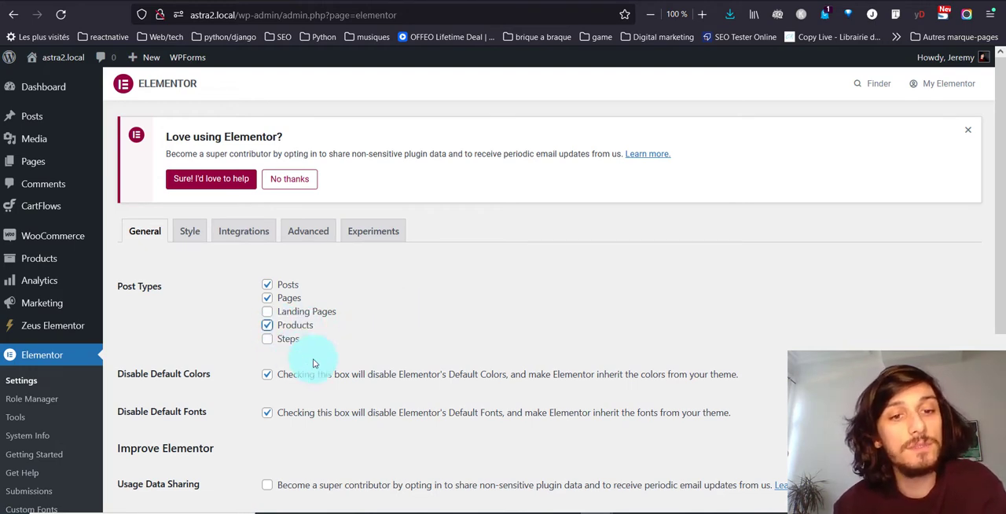
{"action": "scroll", "coordinate": [251, 315], "scroll_direction": "down", "scroll_amount": 3}
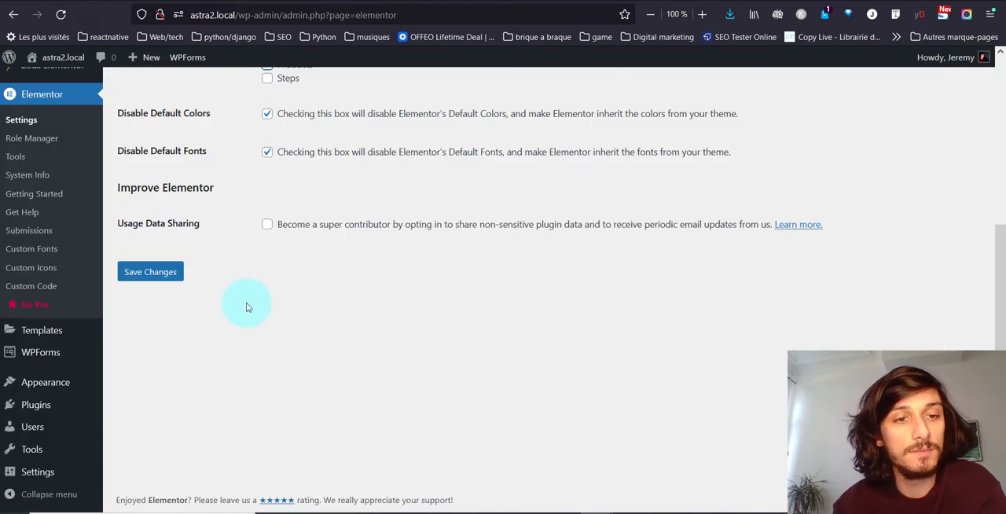
{"action": "left_click", "coordinate": [175, 270]}
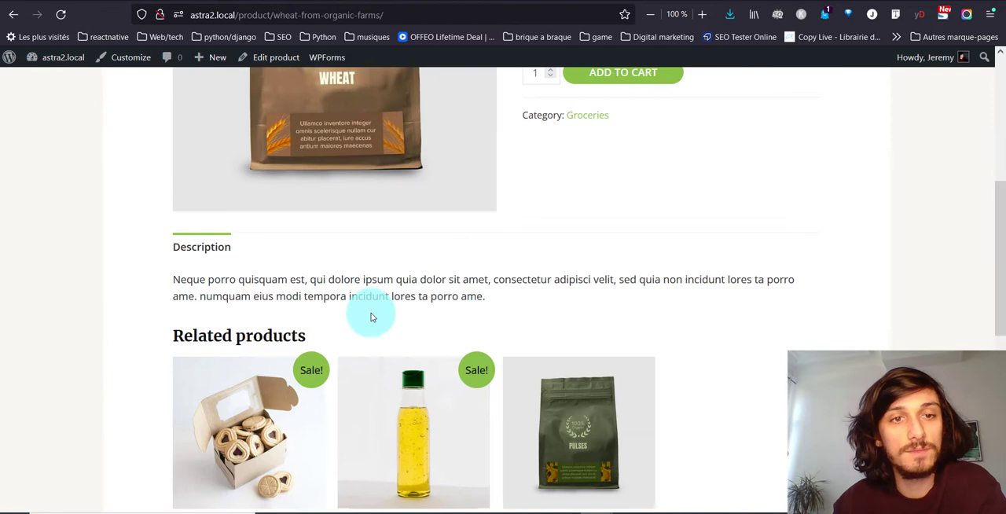
{"action": "scroll", "coordinate": [373, 318], "scroll_direction": "up", "scroll_amount": 3}
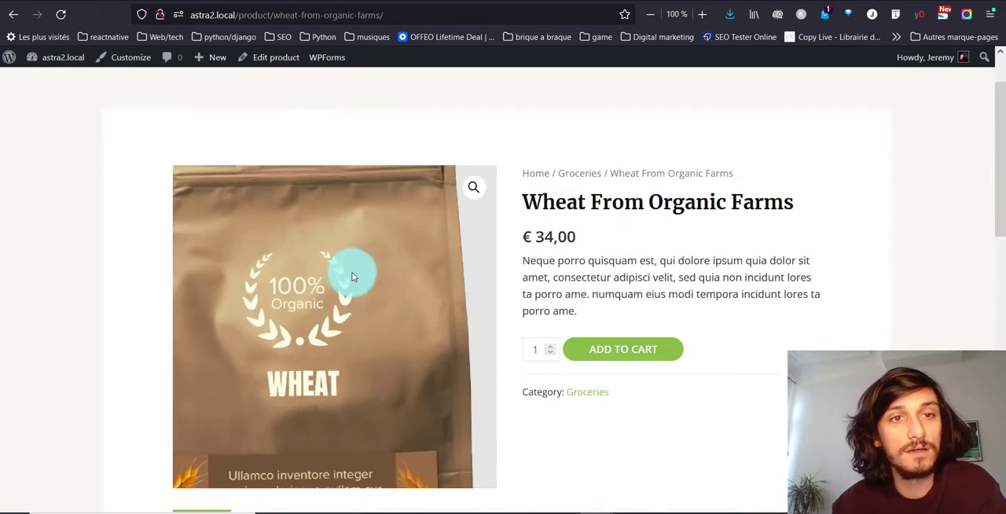
- Reload the Wheat From Organic Farms product page and open the product for editing with Elementor
{"action": "left_click", "coordinate": [59, 12]}
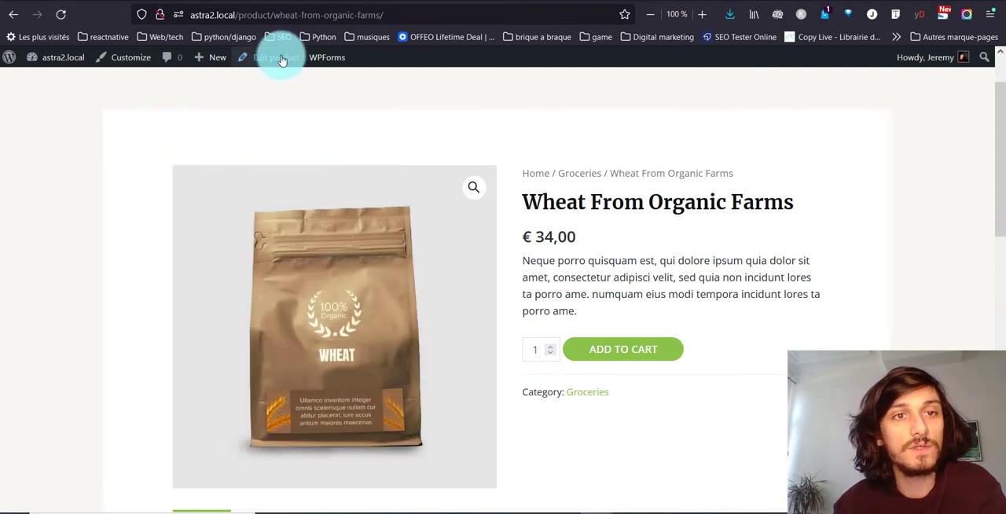
{"action": "left_click", "coordinate": [283, 61]}
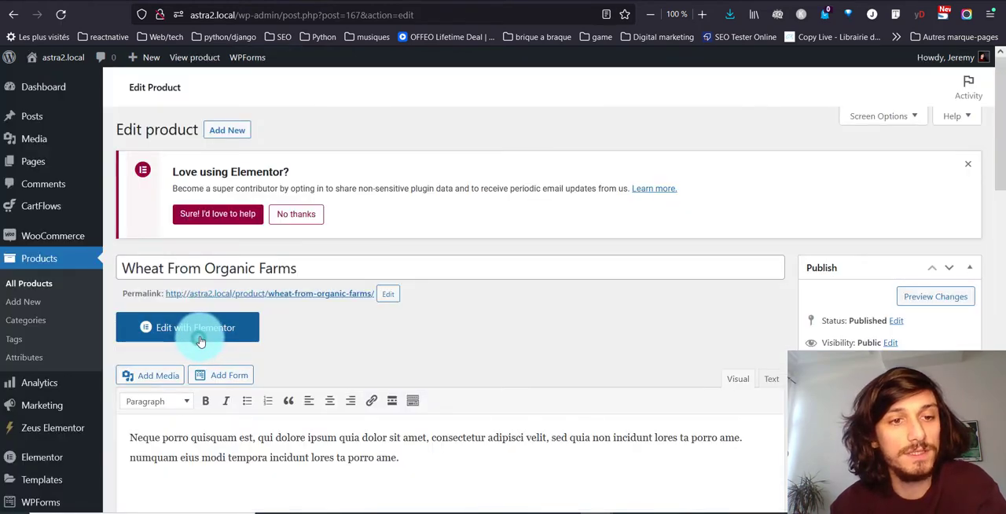
{"action": "left_click", "coordinate": [200, 340]}
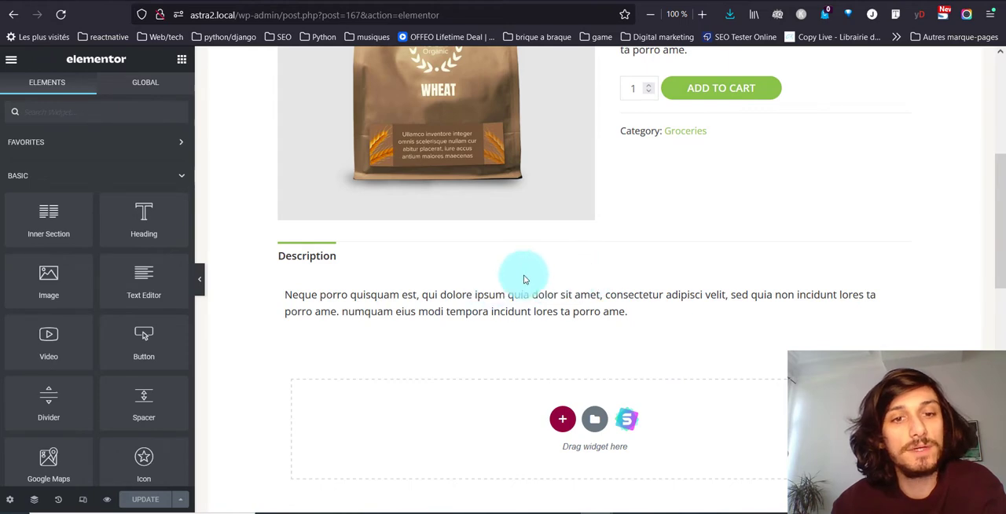
- Examine the product page in the Elementor editor, from the description and empty widget area to the related products
{"action": "scroll", "coordinate": [558, 292], "scroll_direction": "down", "scroll_amount": 4}
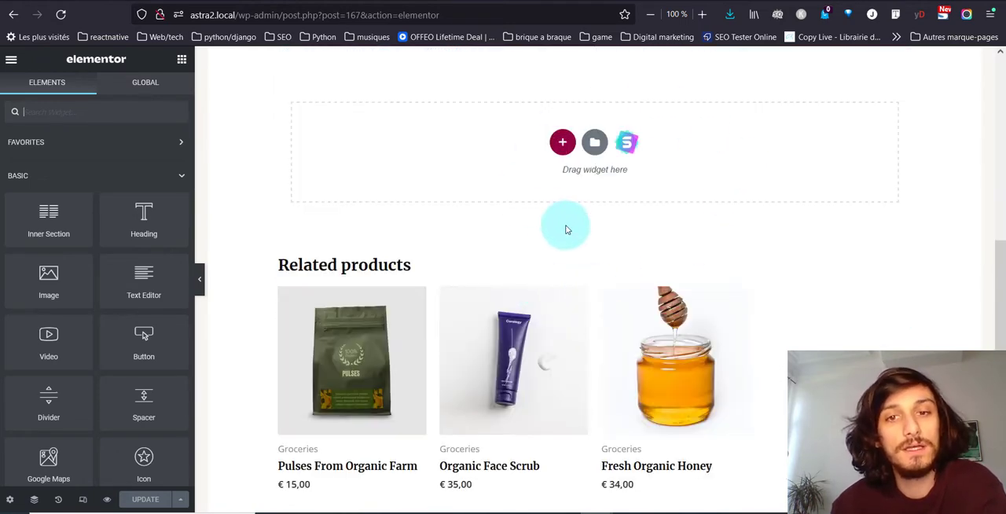
{"action": "scroll", "coordinate": [451, 184], "scroll_direction": "down", "scroll_amount": 5}
{"action": "scroll", "coordinate": [418, 182], "scroll_direction": "up", "scroll_amount": 4}
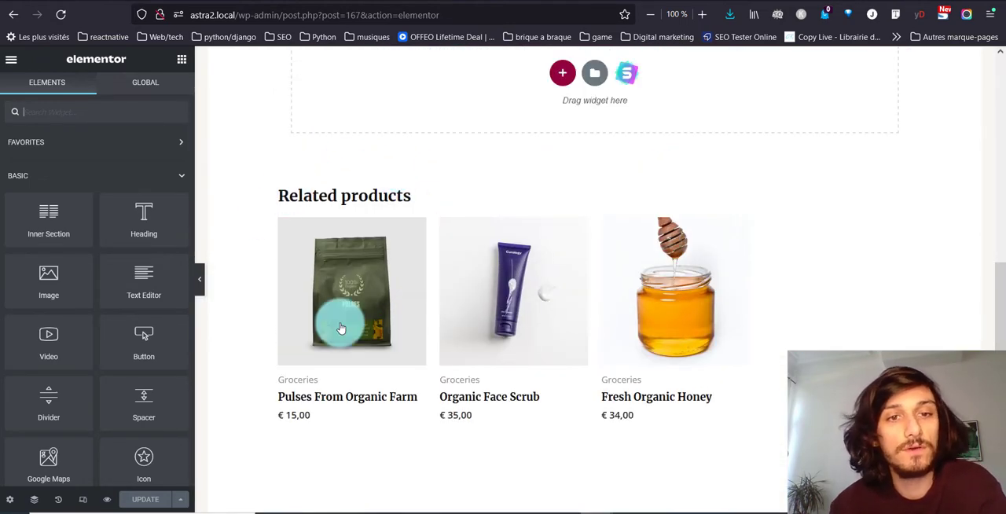
{"action": "scroll", "coordinate": [613, 334], "scroll_direction": "up", "scroll_amount": 6}
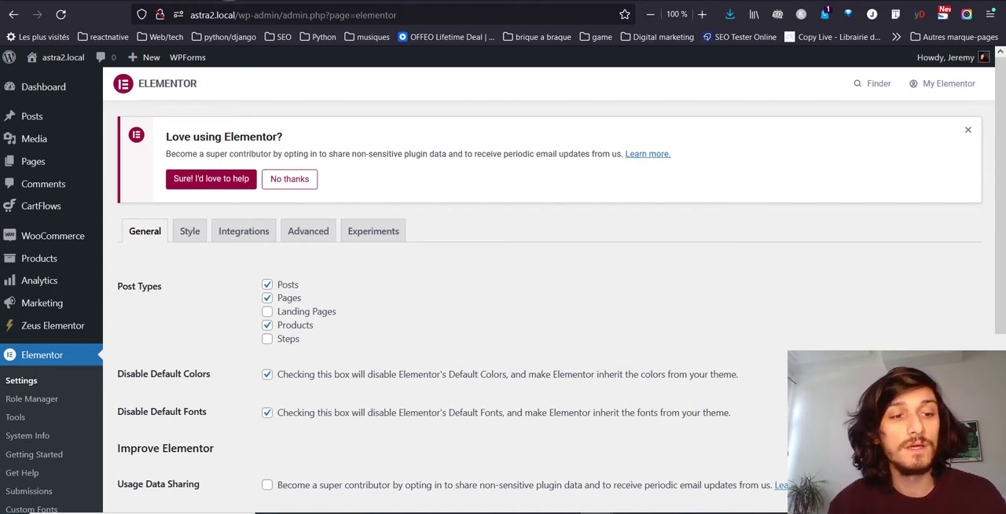
- Go from the Elementor settings to the WordPress page for adding a new plugin
{"action": "scroll", "coordinate": [23, 422], "scroll_direction": "down", "scroll_amount": 3}
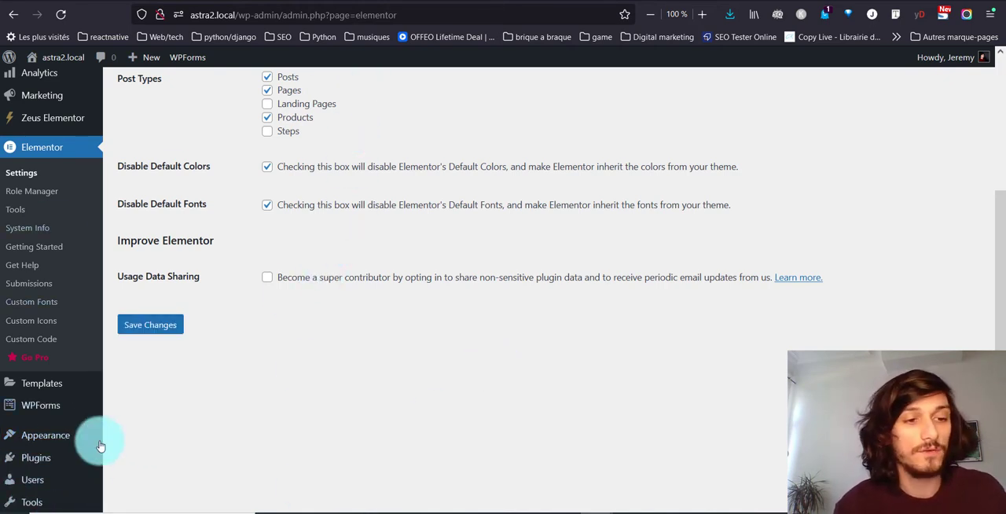
{"action": "mouse_move", "coordinate": [47, 406]}
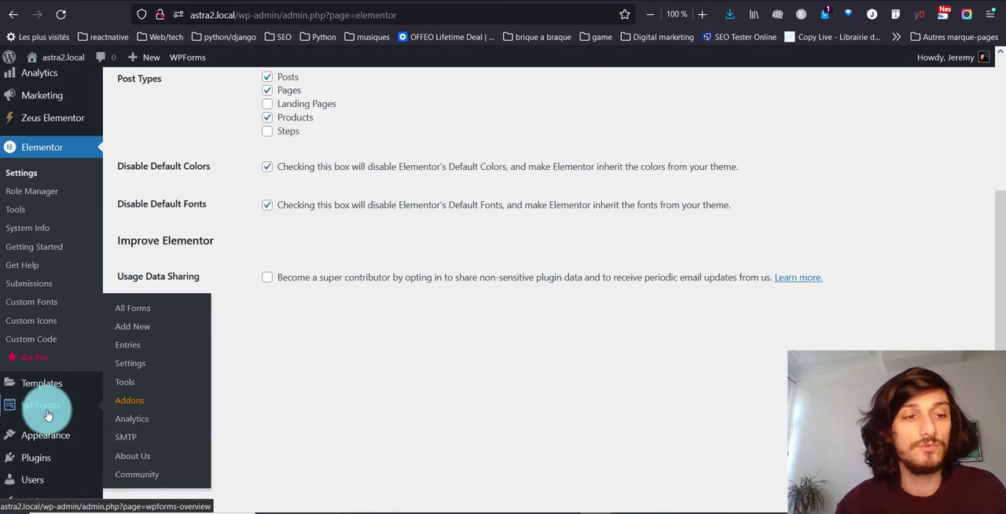
{"action": "mouse_move", "coordinate": [49, 462]}
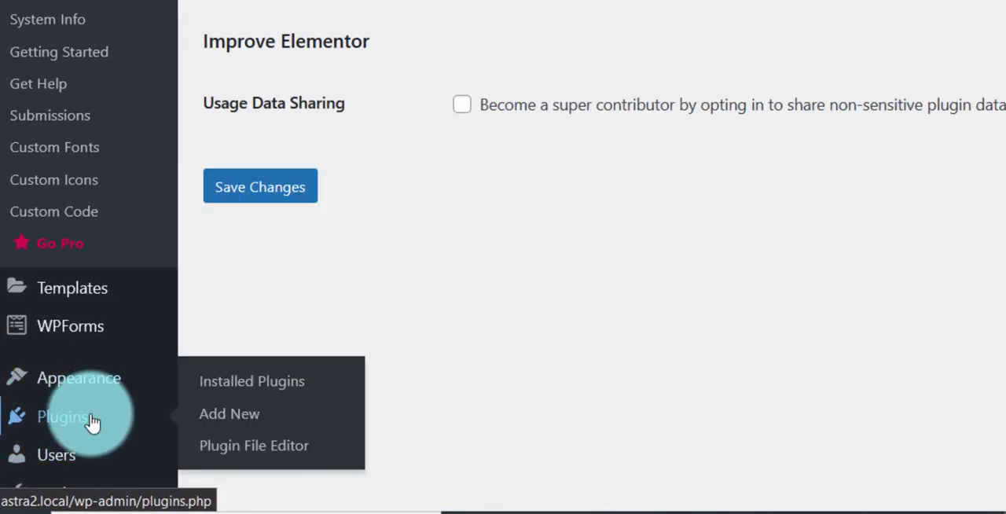
{"action": "left_click", "coordinate": [257, 416]}
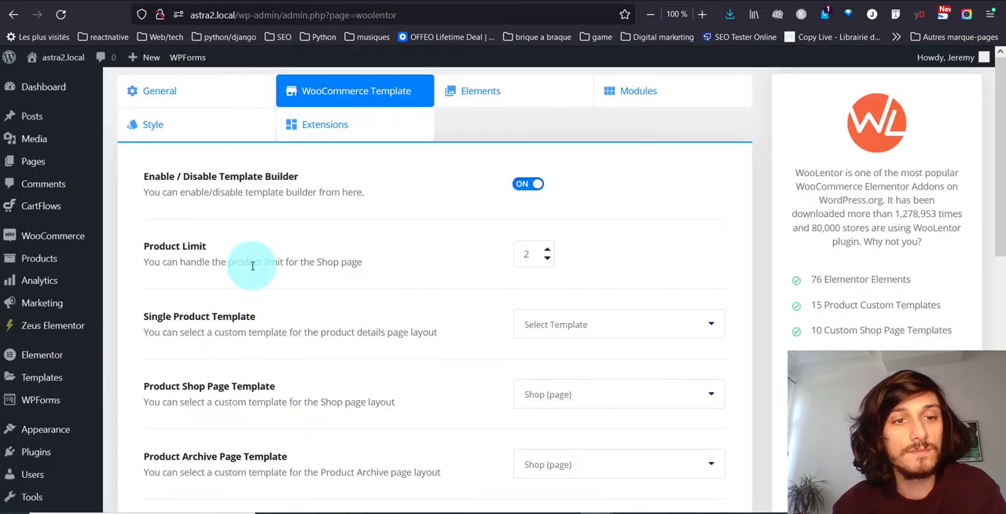
- Review the WooLentor WooCommerce template options for the single product, shop, archive, cart, checkout and account pages
{"action": "scroll", "coordinate": [259, 330], "scroll_direction": "down", "scroll_amount": 2}
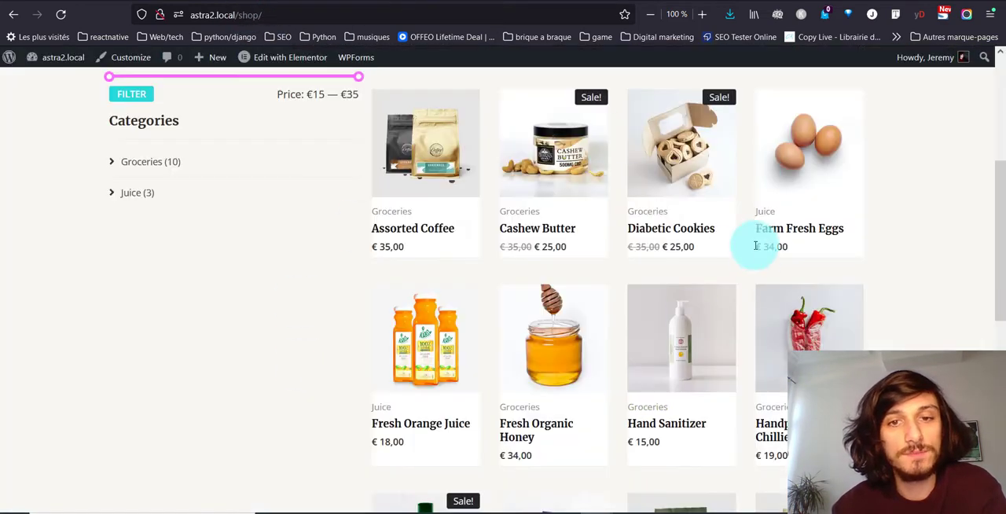
{"action": "scroll", "coordinate": [579, 293], "scroll_direction": "up", "scroll_amount": 3}
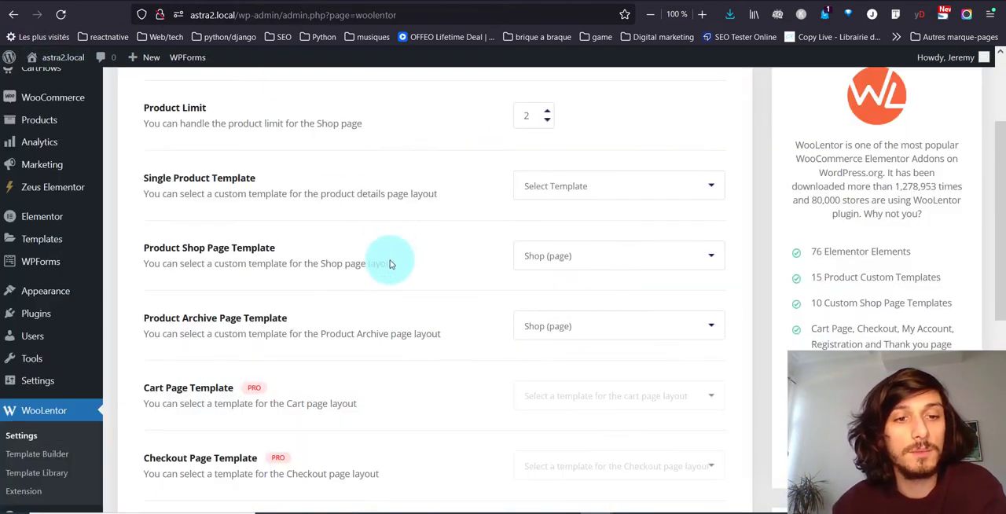
{"action": "scroll", "coordinate": [386, 263], "scroll_direction": "down", "scroll_amount": 2}
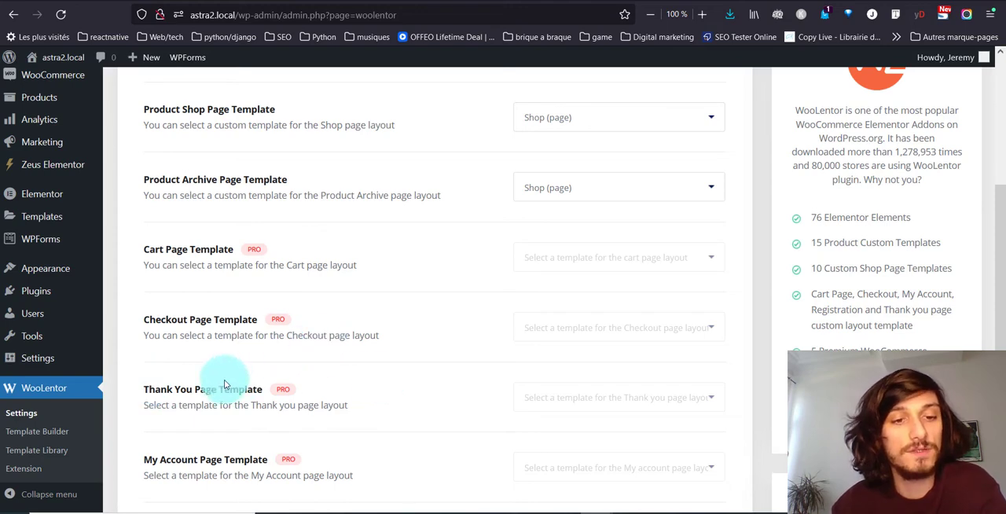
{"action": "scroll", "coordinate": [320, 431], "scroll_direction": "up", "scroll_amount": 4}
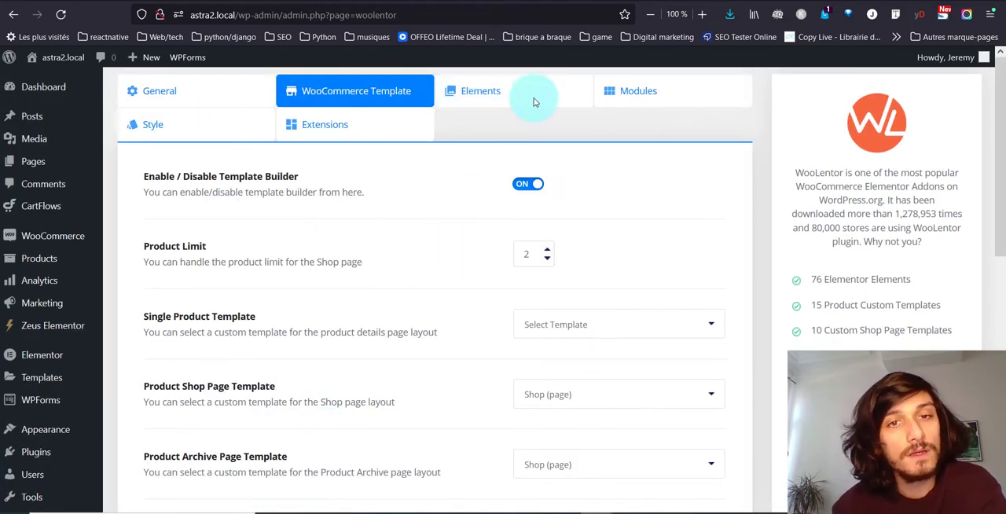
- Look through the list of WooLentor elements that can be enabled or disabled, keeping Product Archive on
{"action": "left_click", "coordinate": [503, 89]}
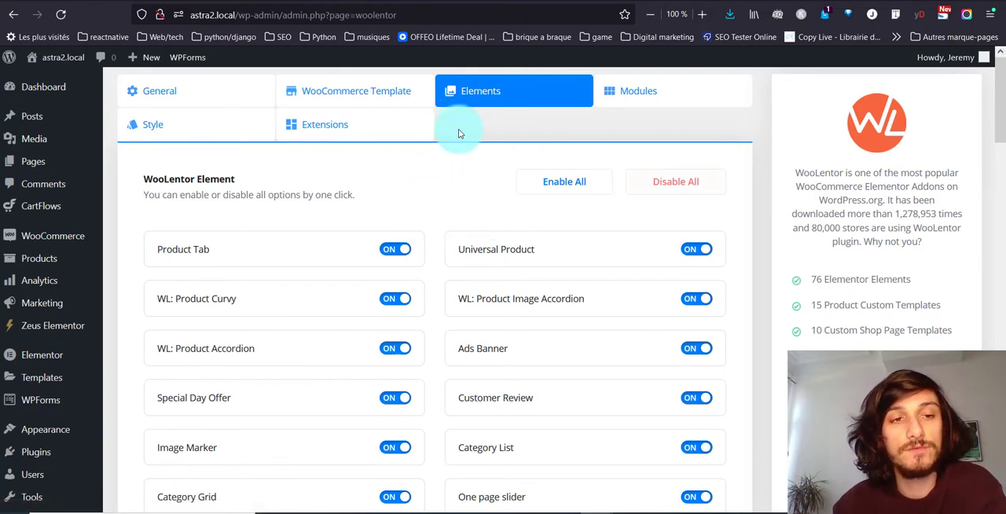
{"action": "scroll", "coordinate": [288, 168], "scroll_direction": "down", "scroll_amount": 5}
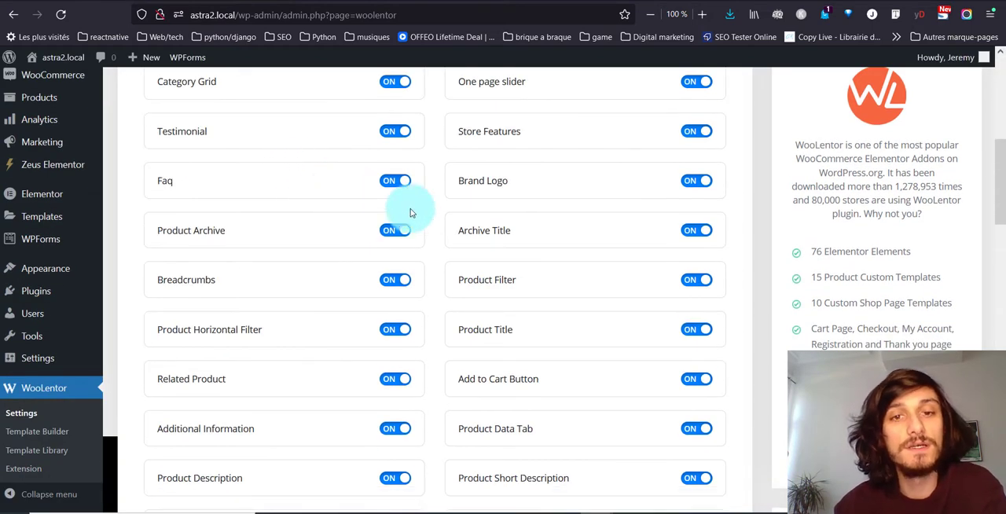
{"action": "left_click", "coordinate": [415, 229]}
{"action": "left_click", "coordinate": [398, 234]}
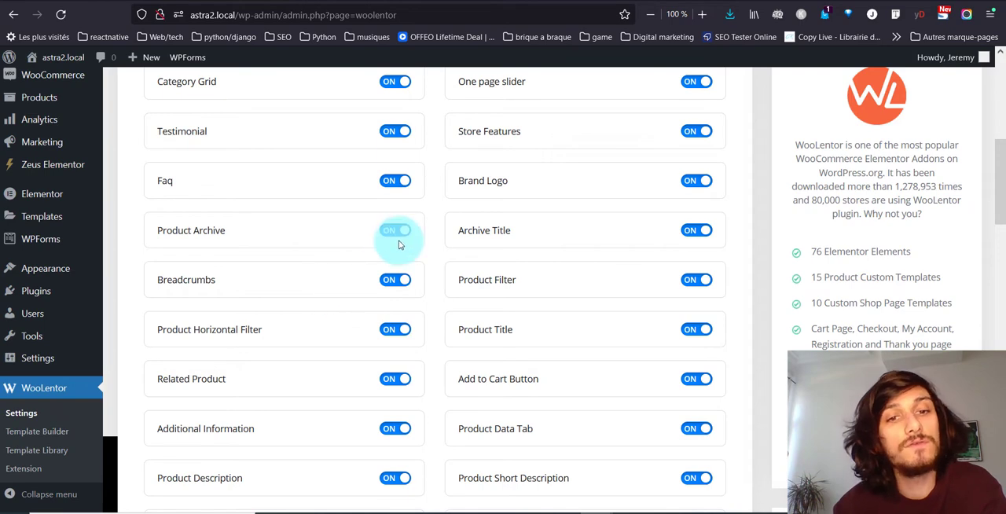
{"action": "scroll", "coordinate": [233, 269], "scroll_direction": "down", "scroll_amount": 4}
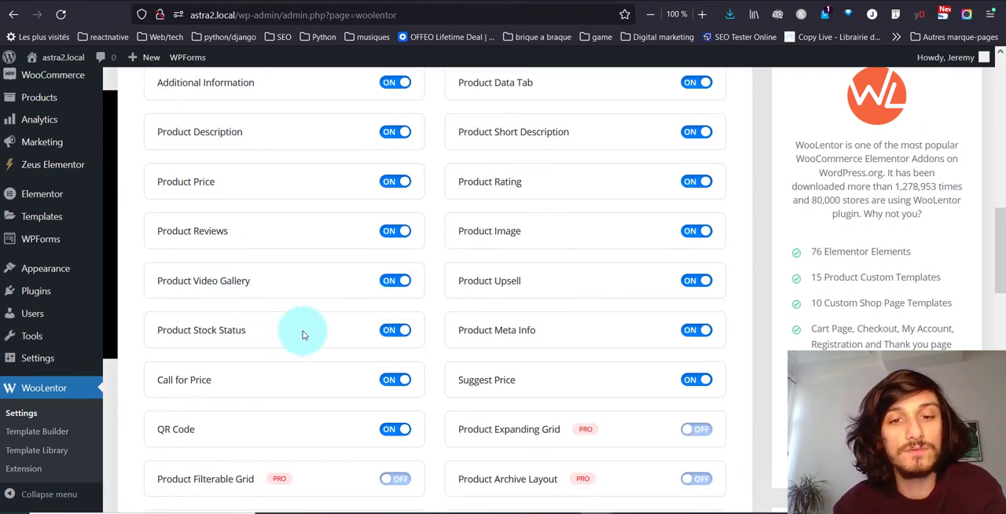
{"action": "scroll", "coordinate": [304, 334], "scroll_direction": "down", "scroll_amount": 2}
{"action": "scroll", "coordinate": [332, 253], "scroll_direction": "up", "scroll_amount": 10}
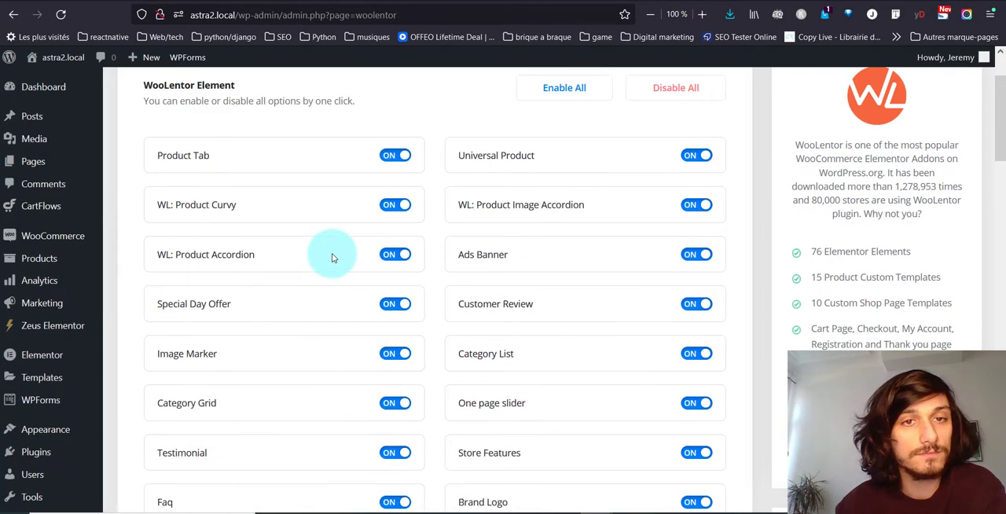
- Look over the WooLentor modules and the universal layout style options, including title, price, badge and button colors
{"action": "left_click", "coordinate": [654, 86]}
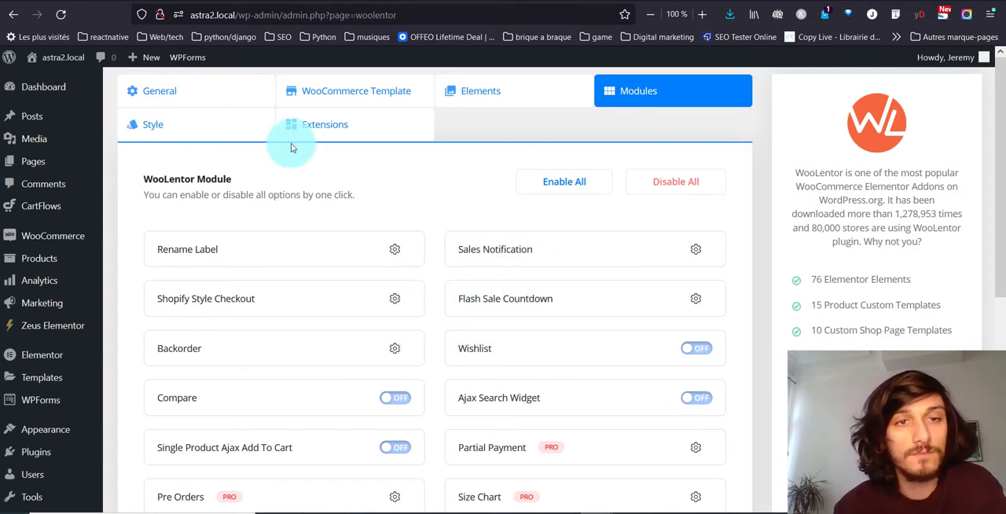
{"action": "left_click", "coordinate": [183, 136]}
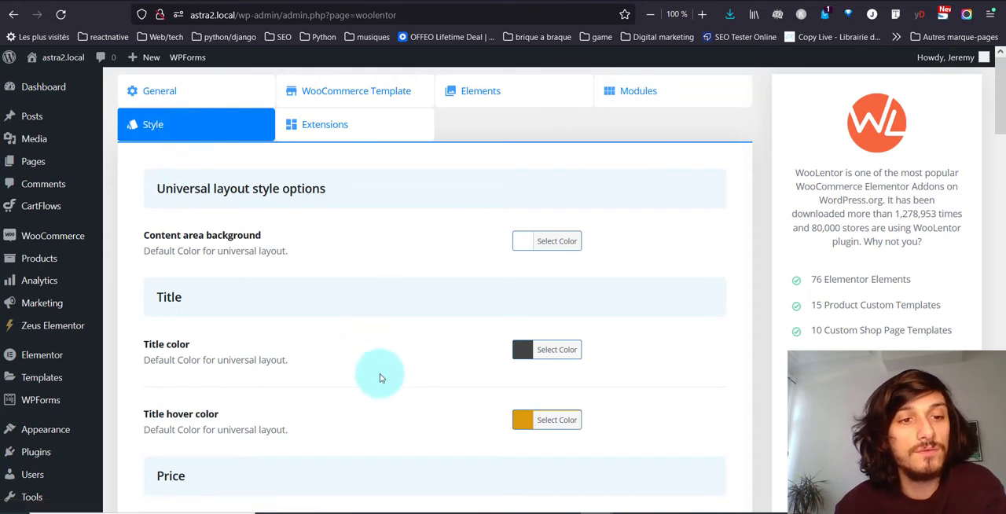
{"action": "scroll", "coordinate": [386, 381], "scroll_direction": "down", "scroll_amount": 10}
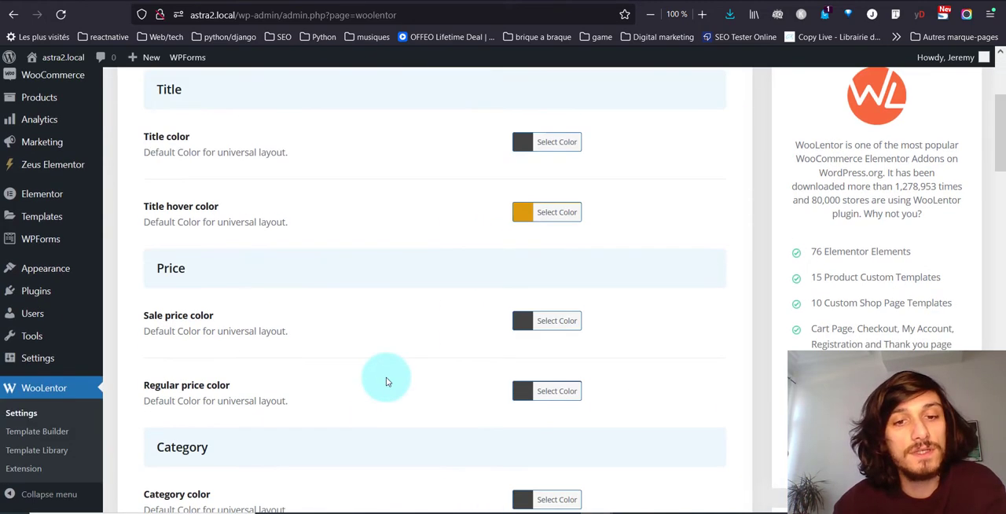
{"action": "scroll", "coordinate": [386, 381], "scroll_direction": "down", "scroll_amount": 5}
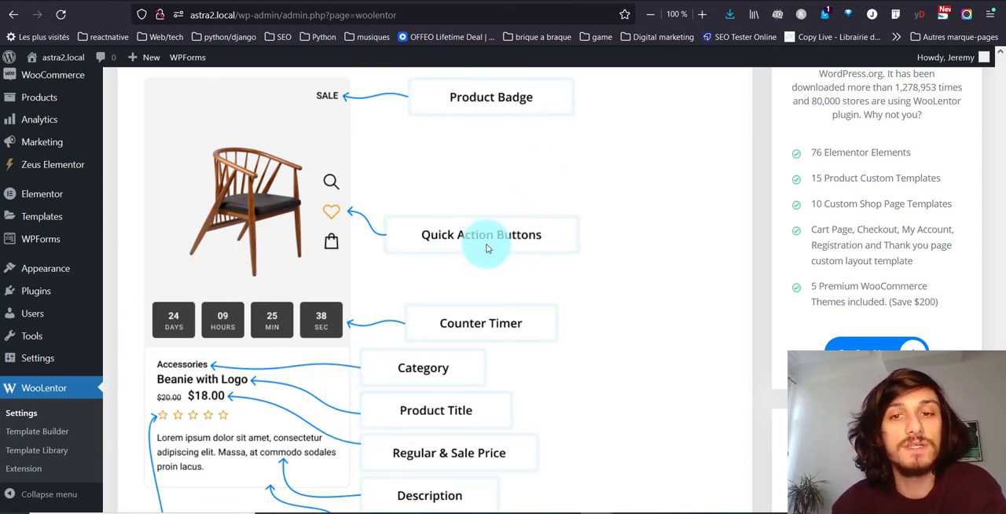
{"action": "scroll", "coordinate": [486, 249], "scroll_direction": "up", "scroll_amount": 10}
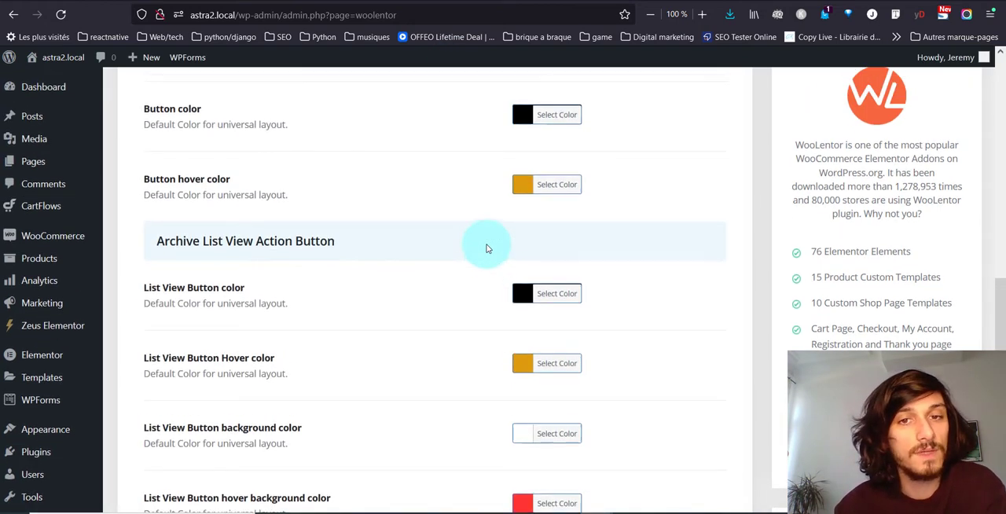
{"action": "scroll", "coordinate": [486, 249], "scroll_direction": "up", "scroll_amount": 1}
{"action": "scroll", "coordinate": [224, 283], "scroll_direction": "up", "scroll_amount": 4}
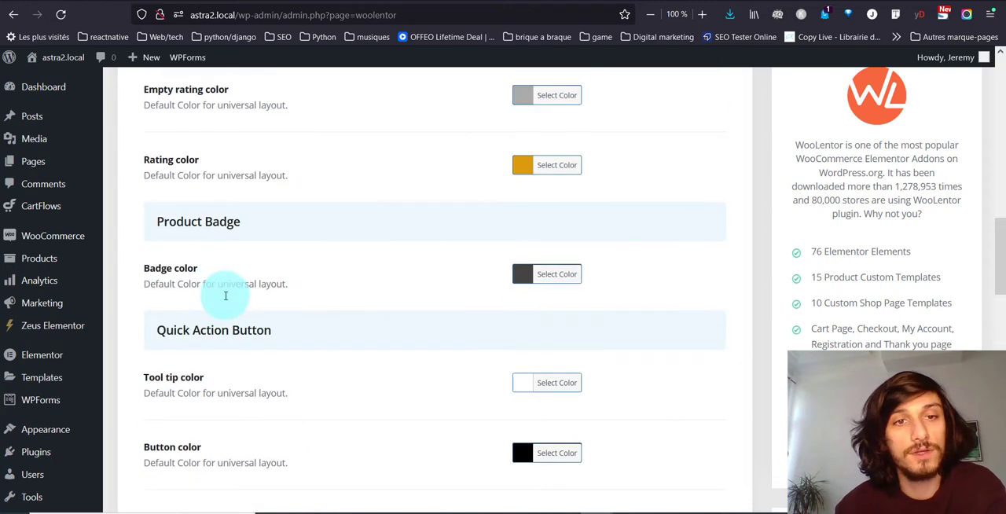
{"action": "scroll", "coordinate": [224, 295], "scroll_direction": "up", "scroll_amount": 10}
- Look over WooLentor's free extensions and its general page with the documentation and video tutorial sections
{"action": "left_click", "coordinate": [348, 129]}
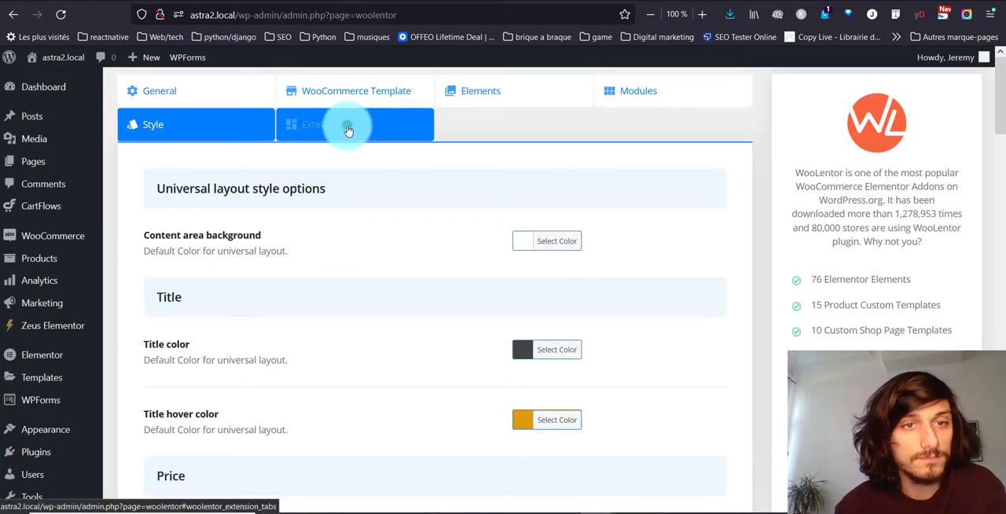
{"action": "scroll", "coordinate": [525, 387], "scroll_direction": "down", "scroll_amount": 5}
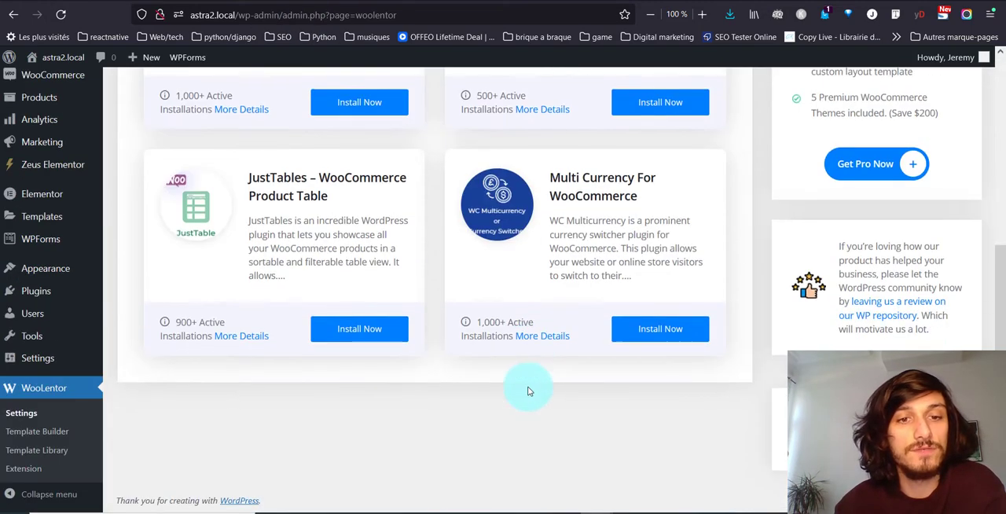
{"action": "scroll", "coordinate": [528, 391], "scroll_direction": "up", "scroll_amount": 5}
{"action": "left_click", "coordinate": [204, 84]}
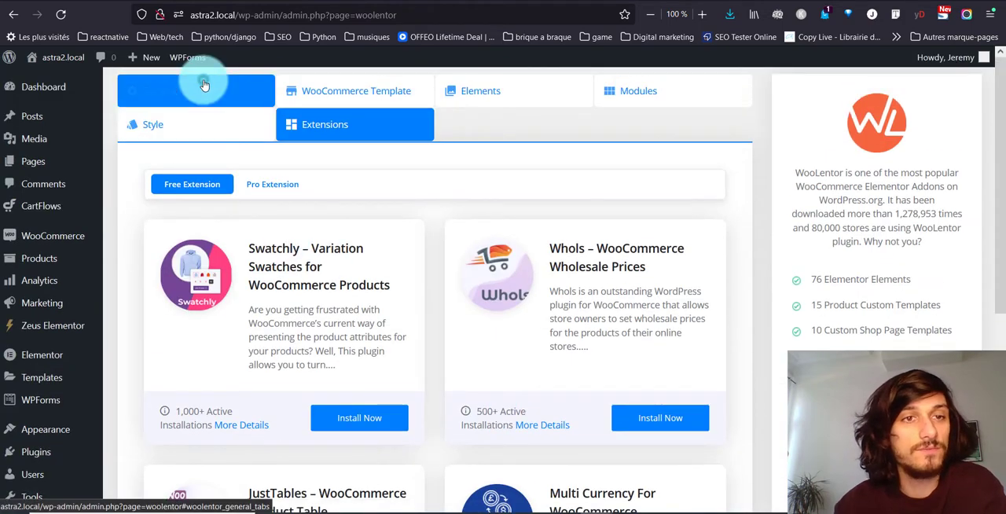
{"action": "scroll", "coordinate": [435, 420], "scroll_direction": "down", "scroll_amount": 3}
{"action": "scroll", "coordinate": [553, 348], "scroll_direction": "up", "scroll_amount": 3}
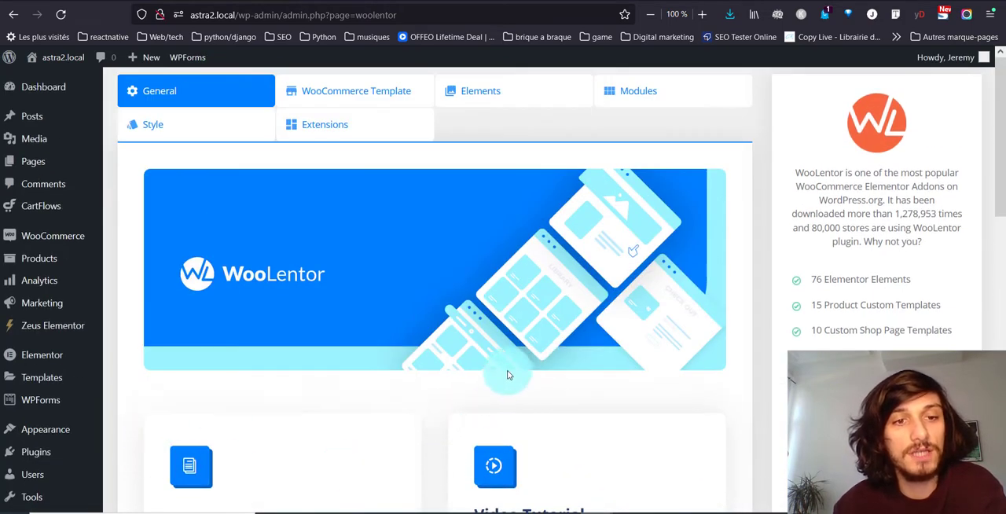
{"action": "scroll", "coordinate": [381, 359], "scroll_direction": "down", "scroll_amount": 3}
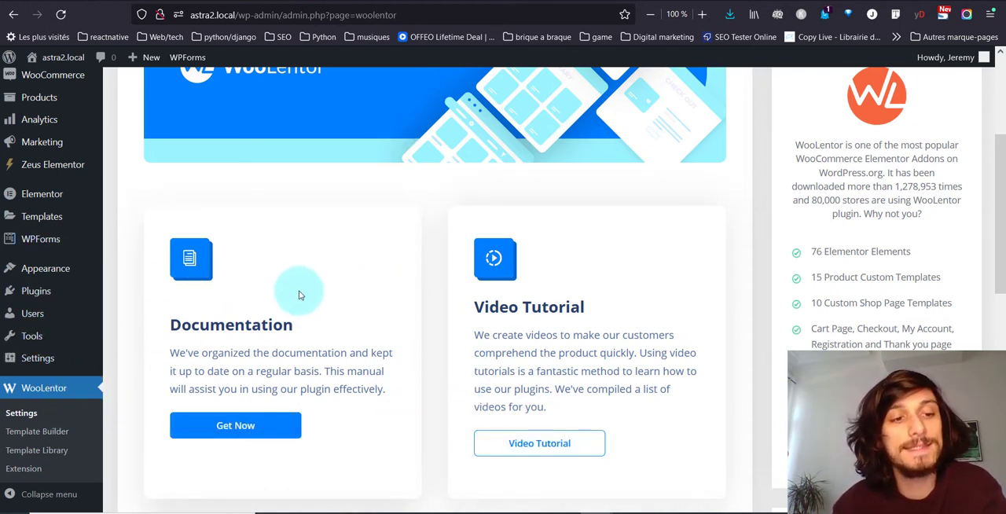
- In the Elementor settings, enable the Steps post type and save the changes
{"action": "mouse_move", "coordinate": [69, 188]}
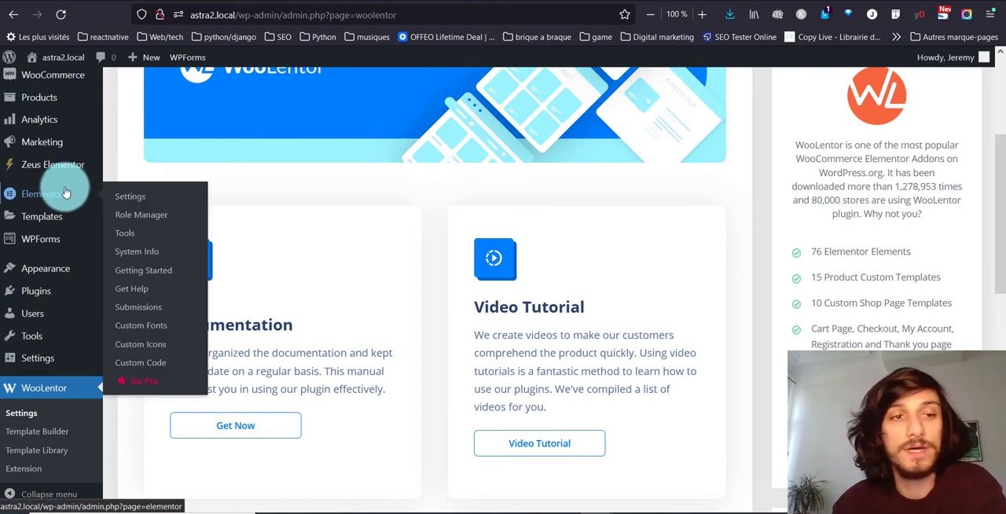
{"action": "right_click", "coordinate": [66, 194]}
{"action": "key", "text": "Escape"}
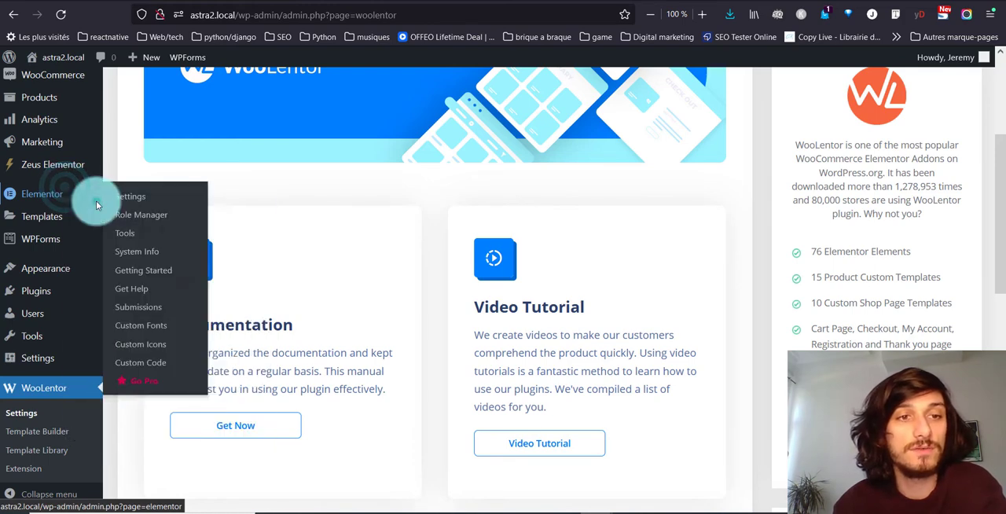
{"action": "left_click", "coordinate": [96, 200]}
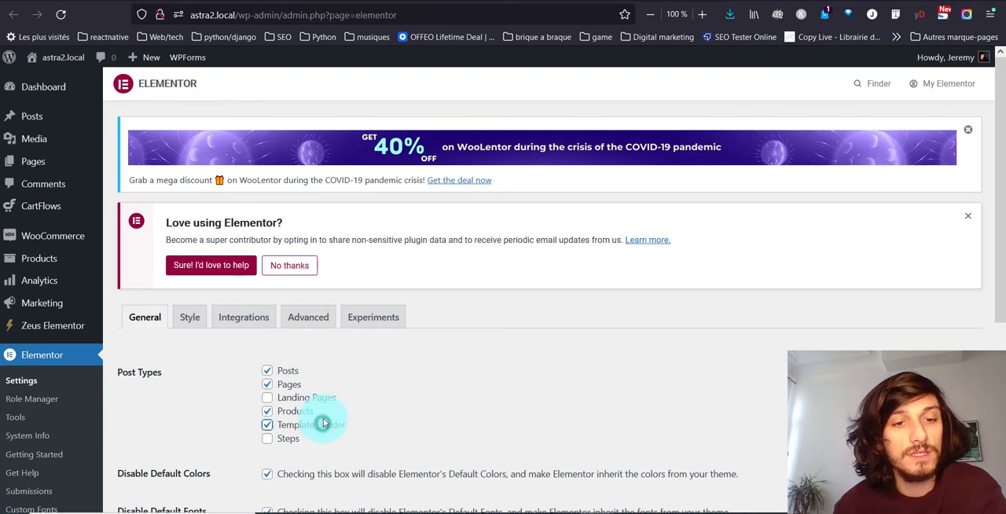
{"action": "left_click", "coordinate": [288, 440]}
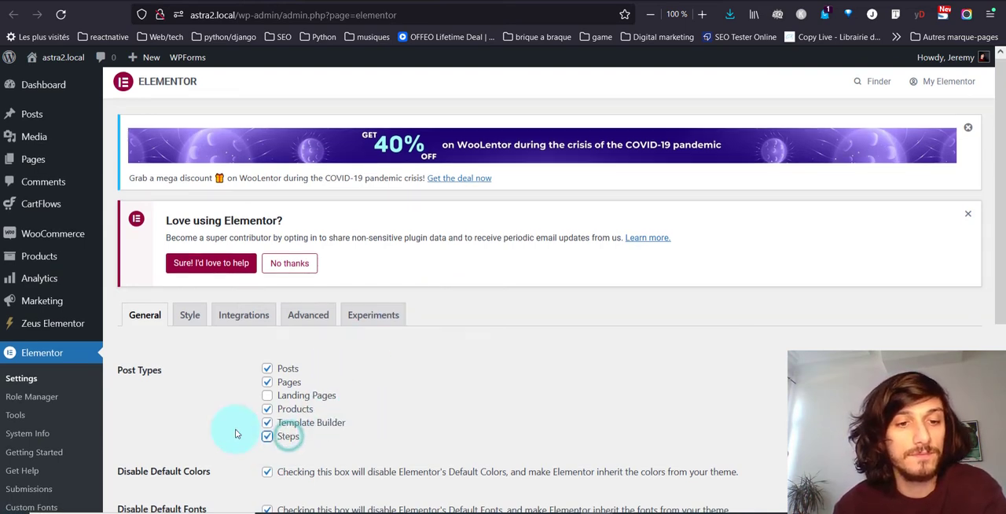
{"action": "scroll", "coordinate": [236, 429], "scroll_direction": "down", "scroll_amount": 4}
{"action": "left_click", "coordinate": [134, 341]}
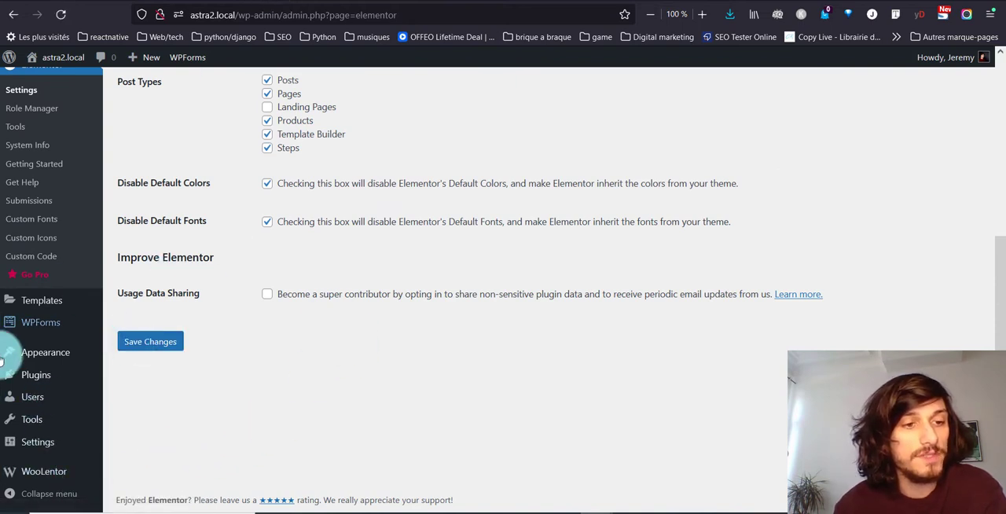
- Create a WooLentor template of type Single named "Single product" and open it for editing with Elementor
{"action": "mouse_move", "coordinate": [31, 481]}
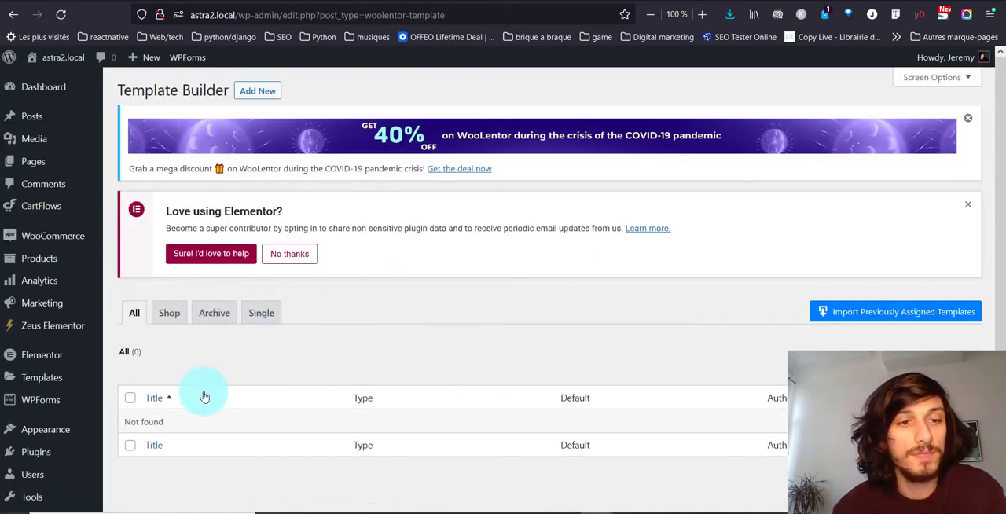
{"action": "left_click", "coordinate": [257, 91]}
{"action": "left_click", "coordinate": [446, 265]}
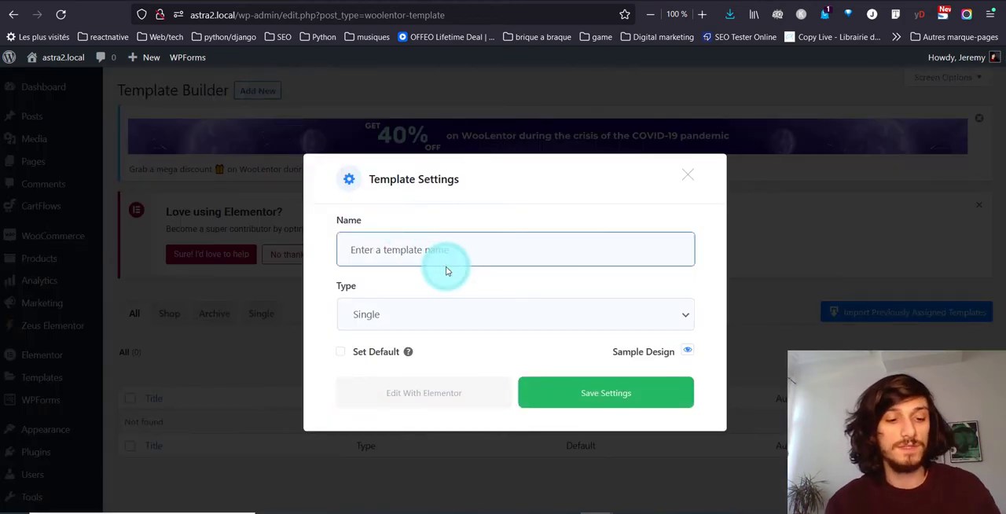
{"action": "type", "text": "Single product"}
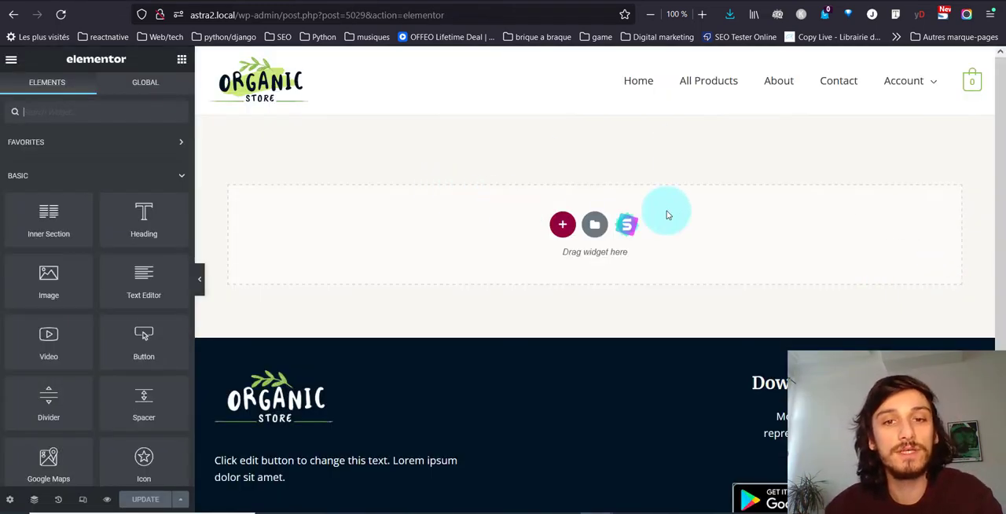
- Collapse the Basic, Pro and General widget categories to reach the WooLentor Addons widgets
{"action": "left_click", "coordinate": [93, 178]}
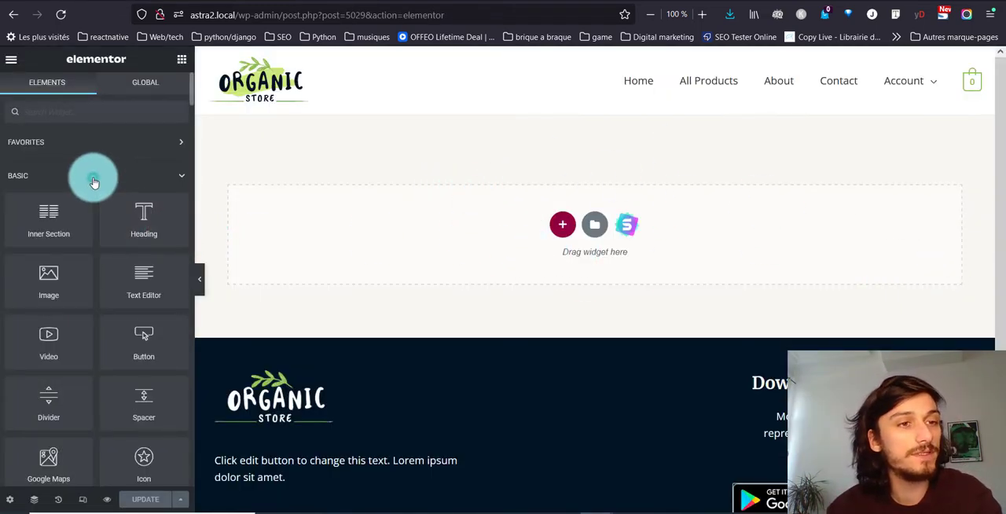
{"action": "left_click", "coordinate": [94, 210]}
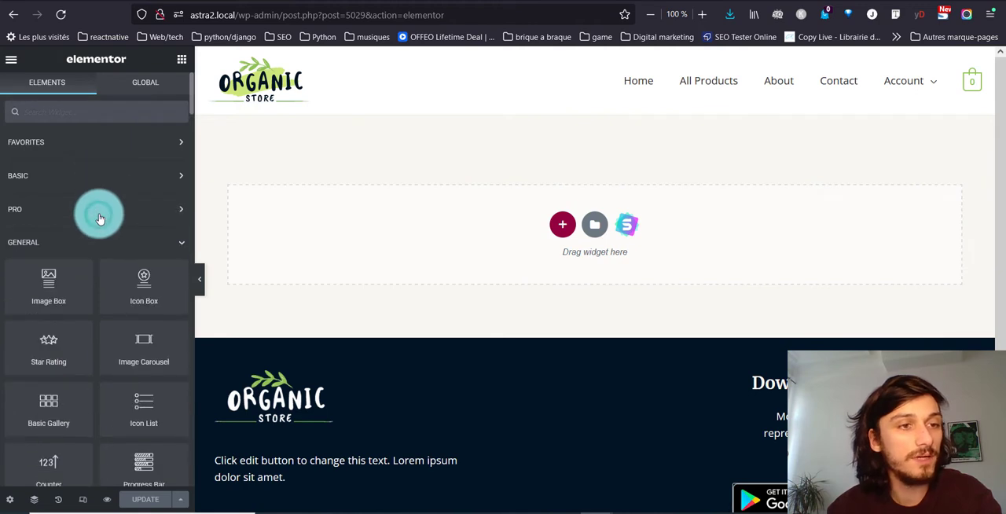
{"action": "left_click", "coordinate": [88, 245]}
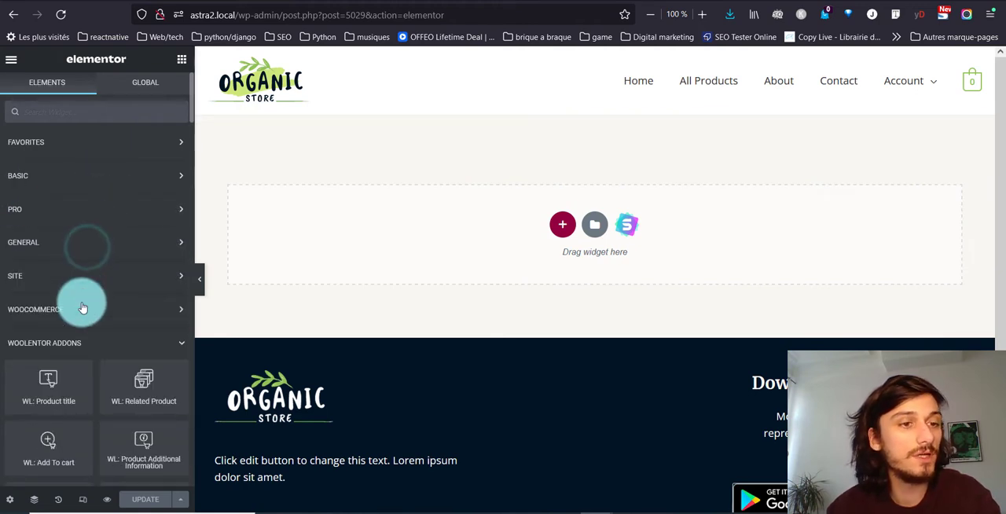
{"action": "scroll", "coordinate": [108, 196], "scroll_direction": "down", "scroll_amount": 2}
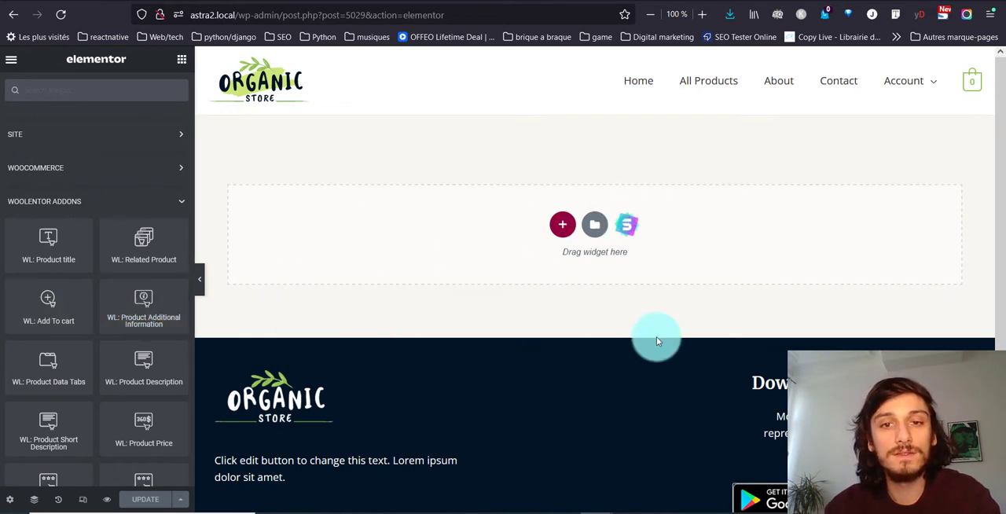
- Add a section with two equal columns and place the WL: Product title widget in its first column
{"action": "left_click", "coordinate": [561, 233]}
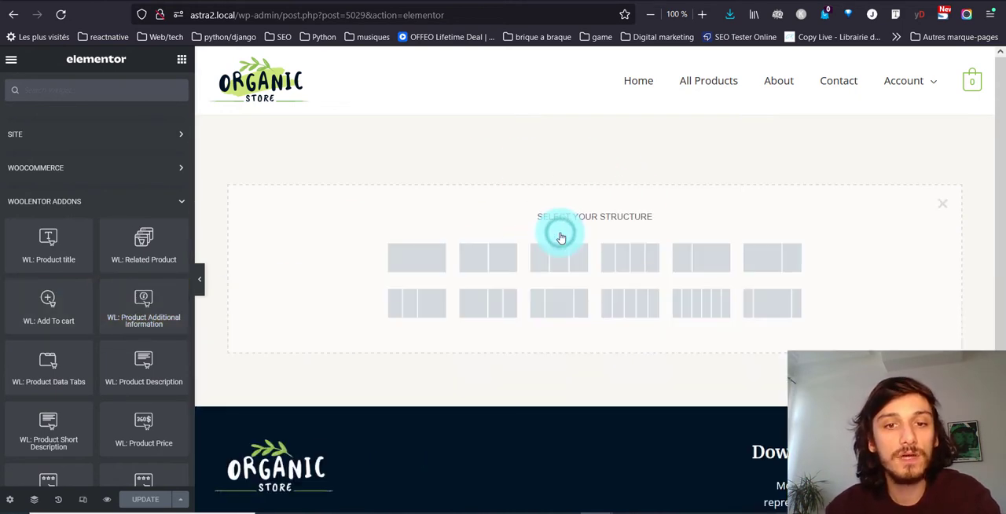
{"action": "left_click", "coordinate": [481, 256]}
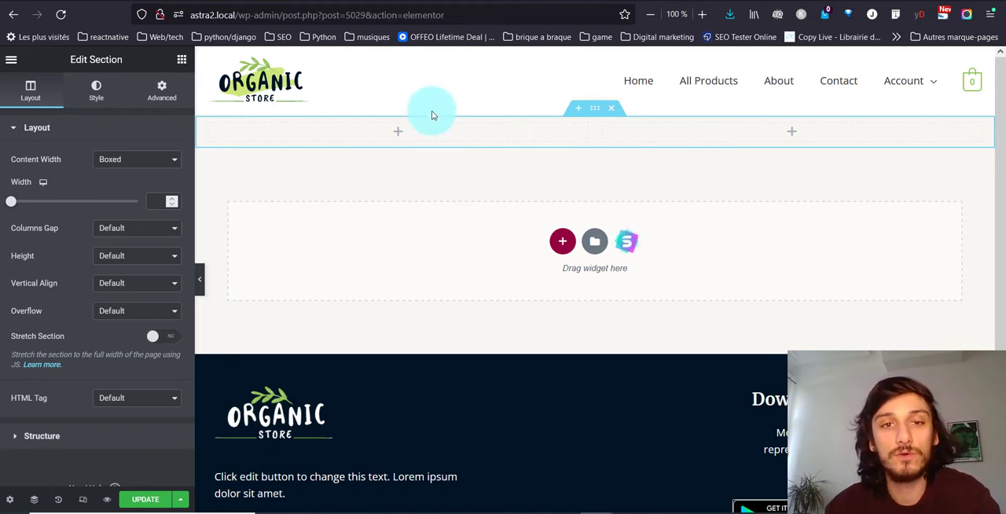
{"action": "left_click", "coordinate": [162, 88]}
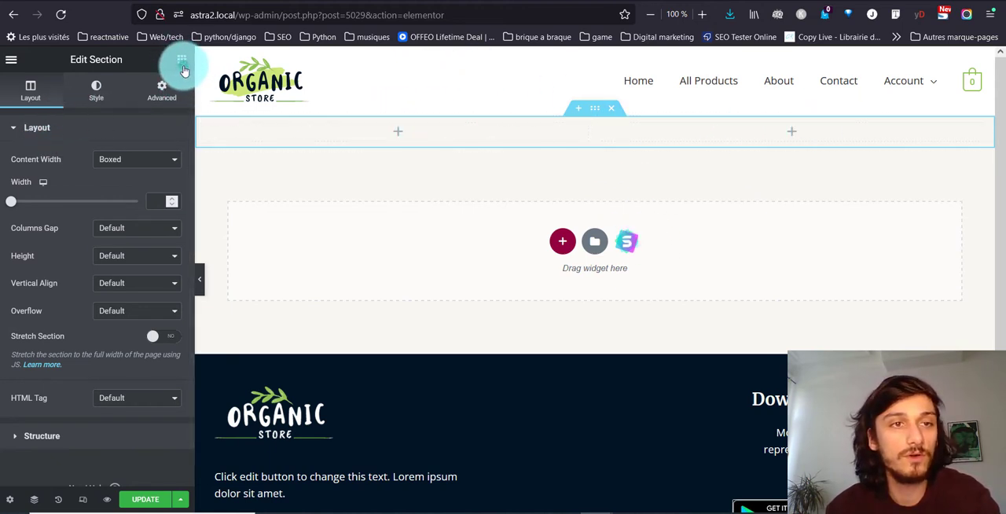
{"action": "left_click", "coordinate": [182, 63]}
{"action": "scroll", "coordinate": [121, 204], "scroll_direction": "down", "scroll_amount": 3}
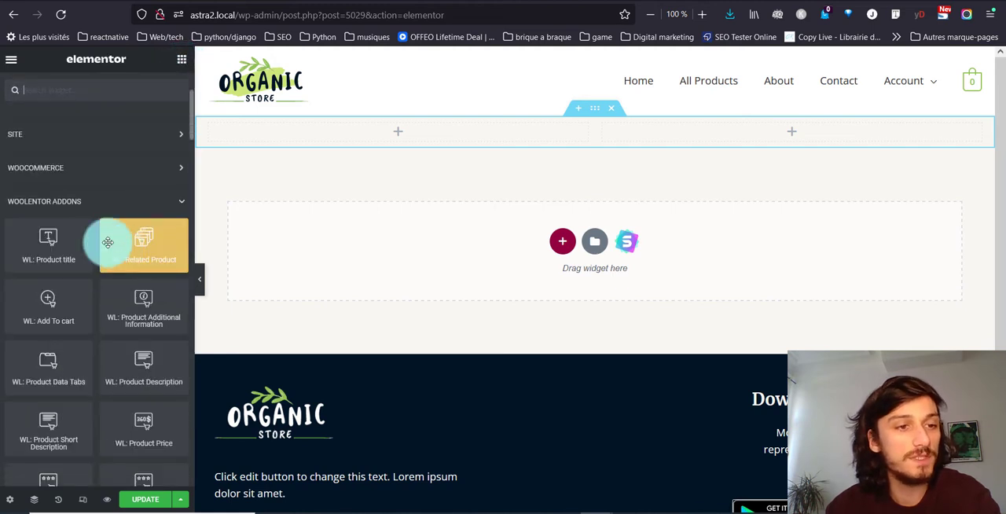
{"action": "left_click_drag", "start_coordinate": [57, 249], "coordinate": [417, 135]}
- Place the WL: Product Short Description widget below the product title
{"action": "left_click", "coordinate": [163, 61]}
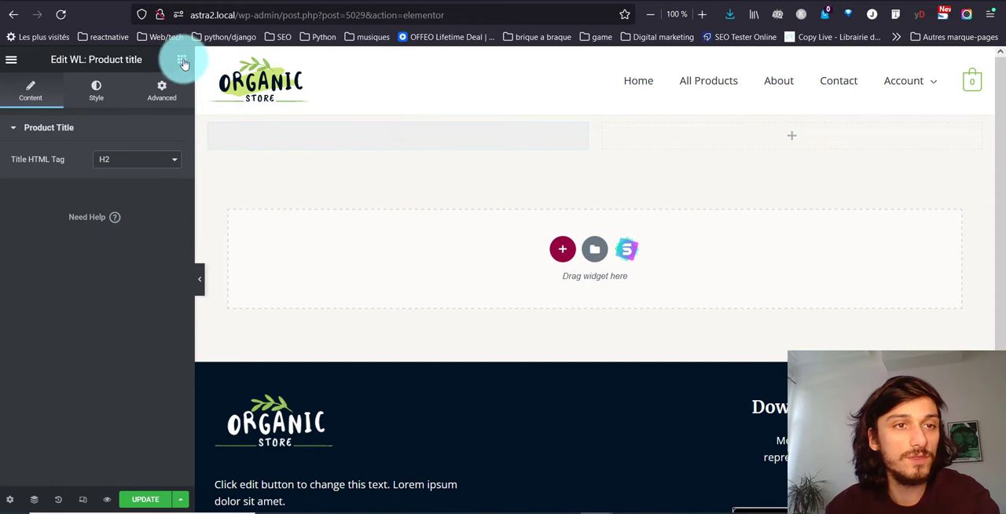
{"action": "left_click", "coordinate": [181, 61]}
{"action": "scroll", "coordinate": [78, 346], "scroll_direction": "down", "scroll_amount": 3}
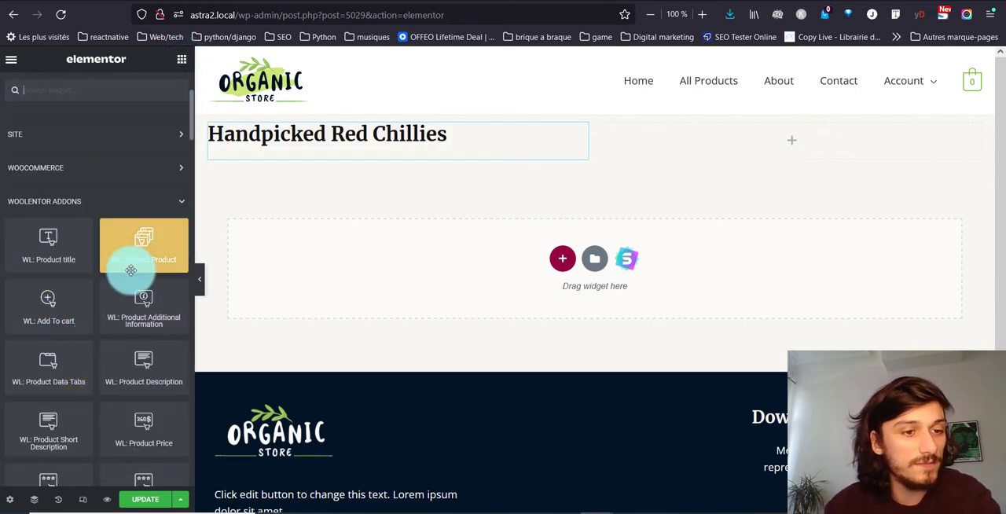
{"action": "left_click_drag", "start_coordinate": [70, 403], "coordinate": [350, 151]}
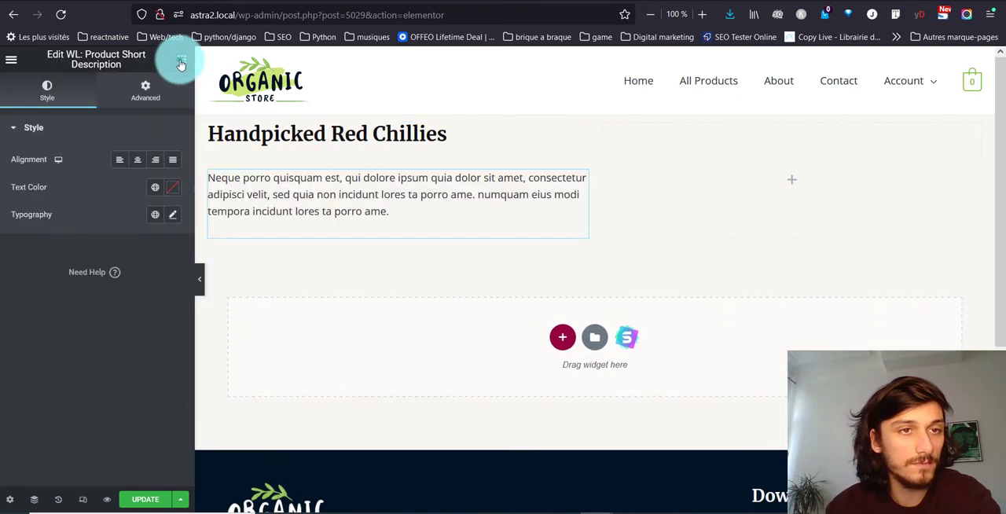
- Add the WL: Product Price widget between title and short description, and WL: Product Additional Information below the description
{"action": "left_click", "coordinate": [181, 62]}
{"action": "scroll", "coordinate": [18, 355], "scroll_direction": "down", "scroll_amount": 3}
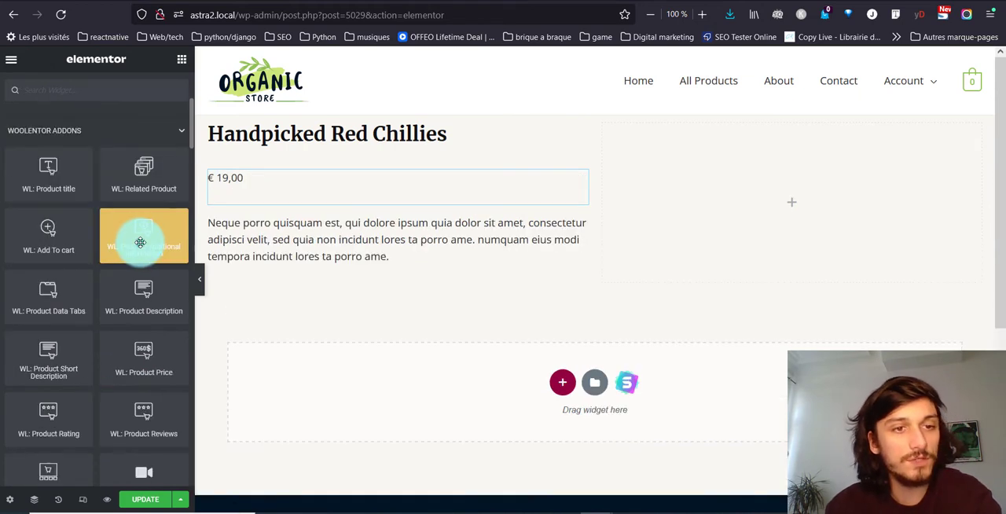
{"action": "left_click_drag", "start_coordinate": [140, 242], "coordinate": [282, 264]}
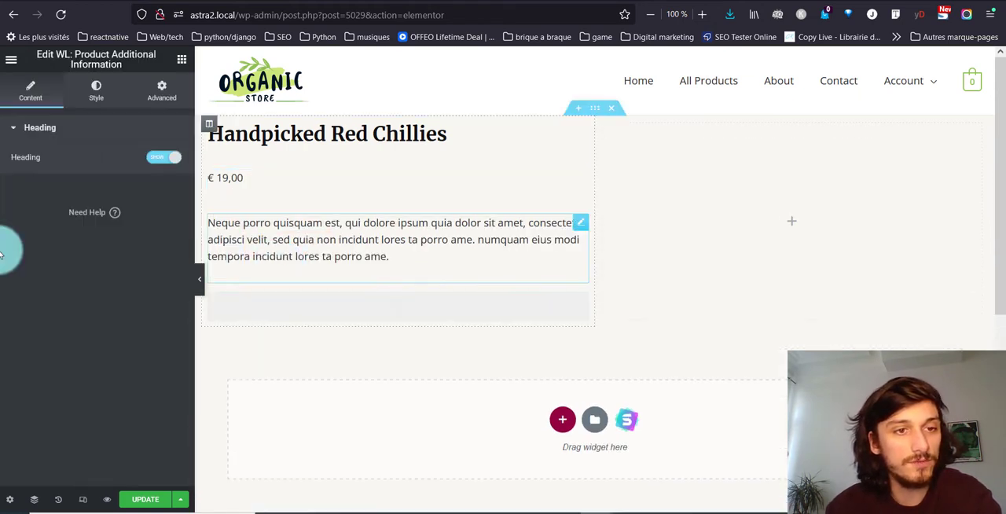
- Place the WL: Product Image widget in the empty second column of the section
{"action": "left_click", "coordinate": [179, 63]}
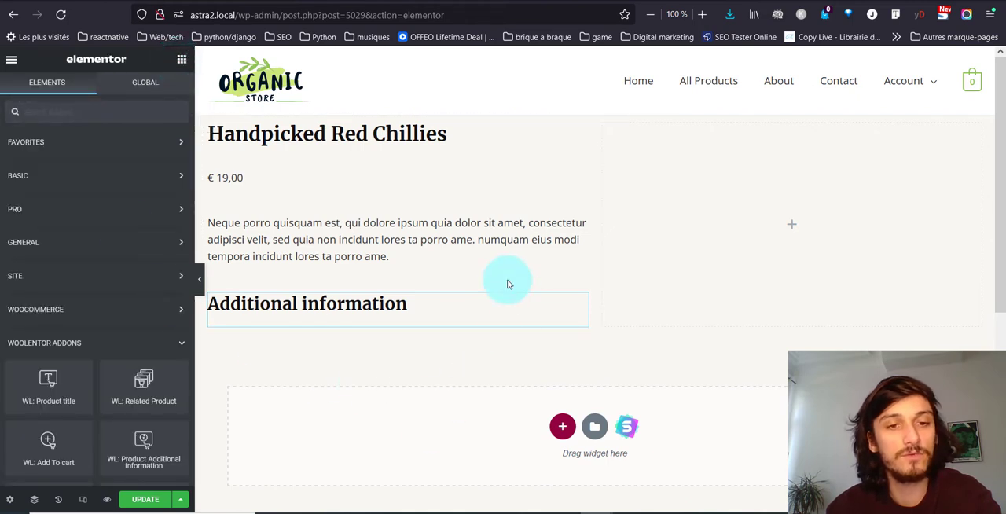
{"action": "scroll", "coordinate": [3, 377], "scroll_direction": "down", "scroll_amount": 2}
{"action": "scroll", "coordinate": [3, 377], "scroll_direction": "down", "scroll_amount": 5}
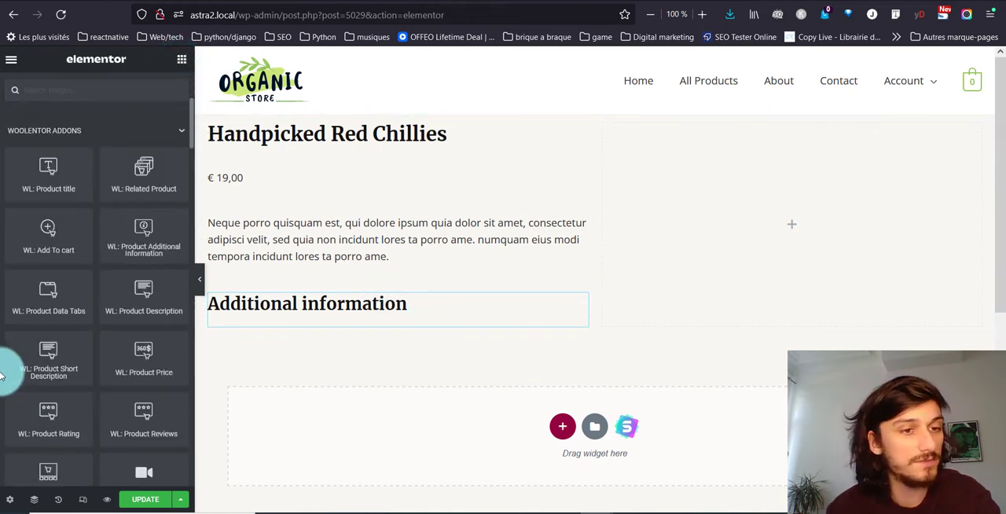
{"action": "left_click_drag", "start_coordinate": [67, 318], "coordinate": [28, 314]}
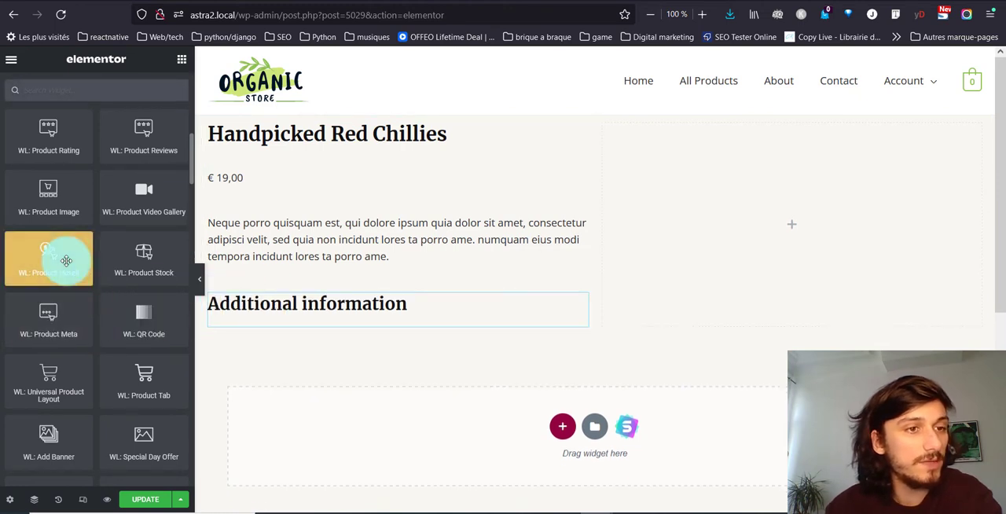
{"action": "left_click_drag", "start_coordinate": [48, 197], "coordinate": [842, 213]}
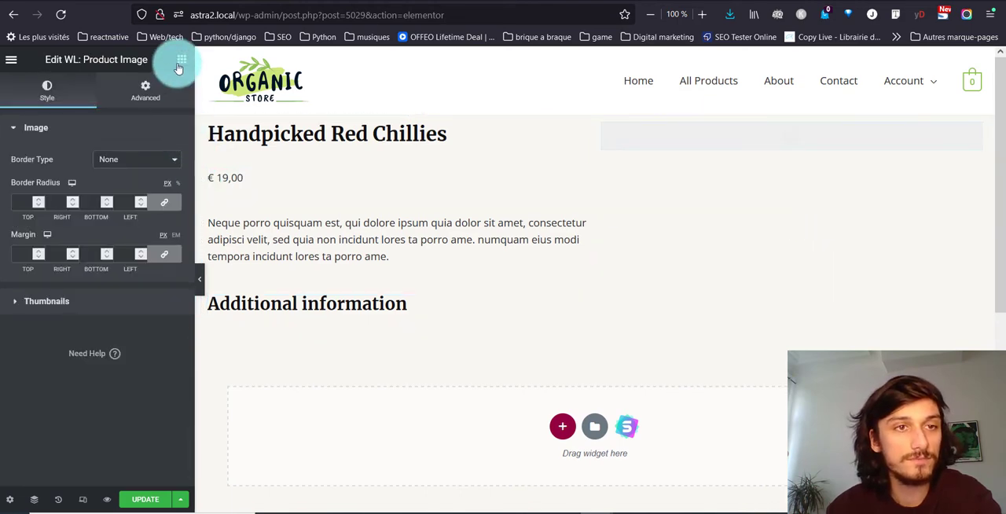
- Place the WL: Add To cart widget below the additional information in the first column
{"action": "left_click", "coordinate": [180, 63]}
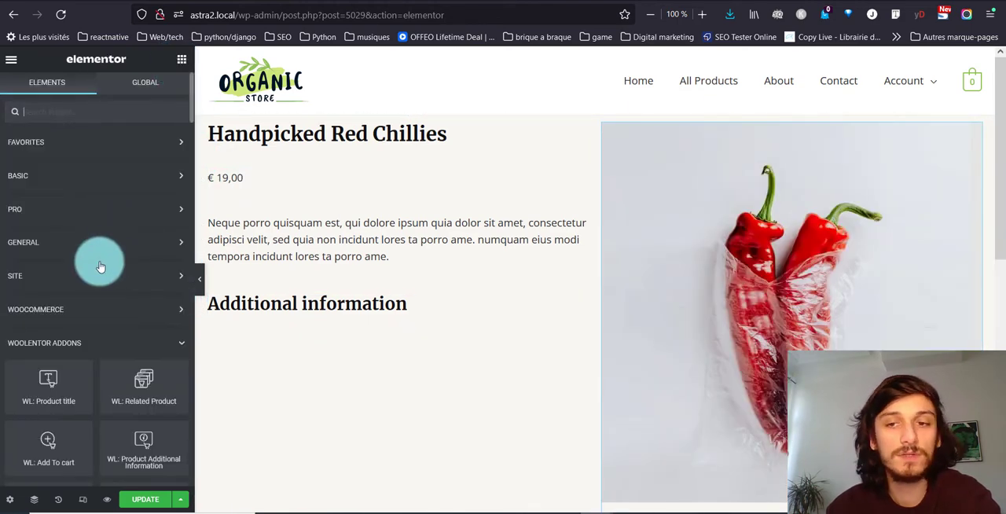
{"action": "scroll", "coordinate": [100, 267], "scroll_direction": "down", "scroll_amount": 3}
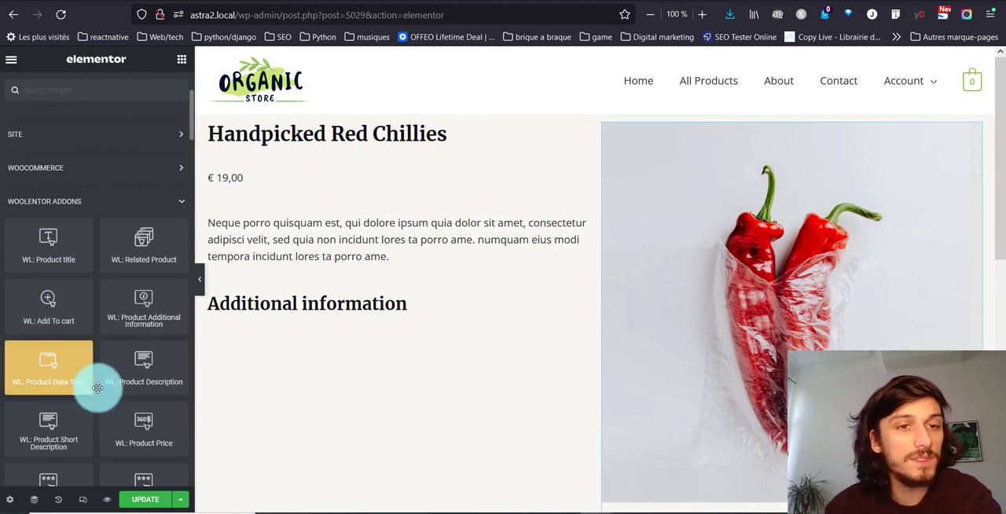
{"action": "left_click_drag", "start_coordinate": [98, 387], "coordinate": [1, 357]}
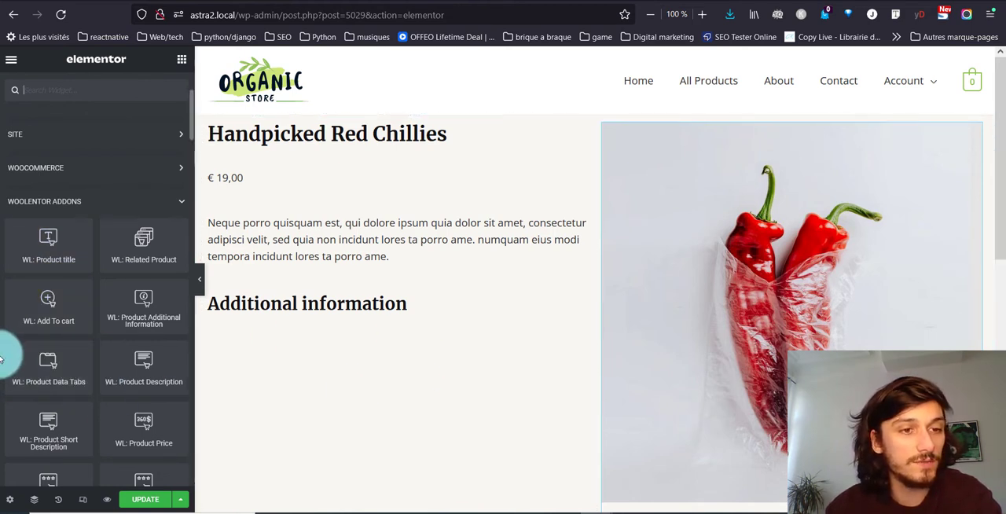
{"action": "left_click_drag", "start_coordinate": [43, 298], "coordinate": [35, 317]}
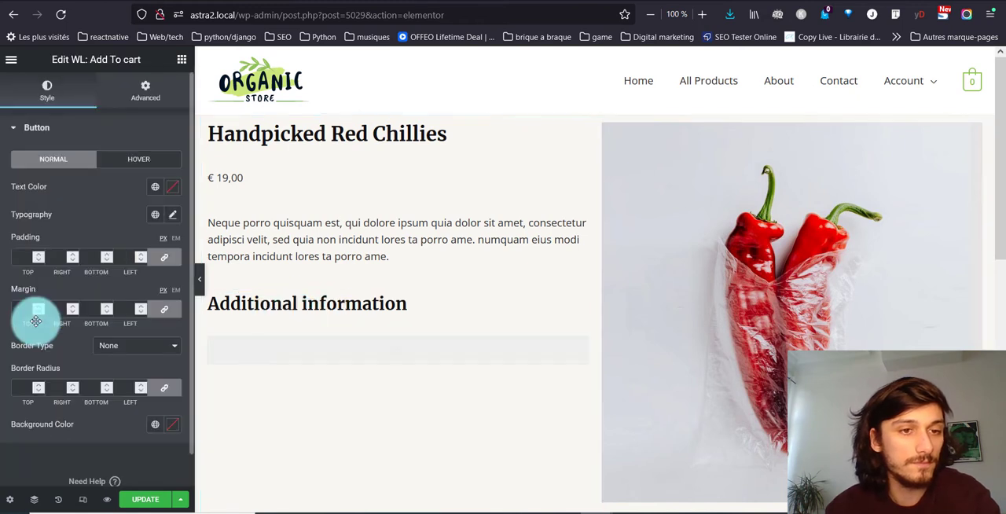
- Preview the product layout at full width by hiding the widget panel, and restore the panel
{"action": "left_click", "coordinate": [180, 60]}
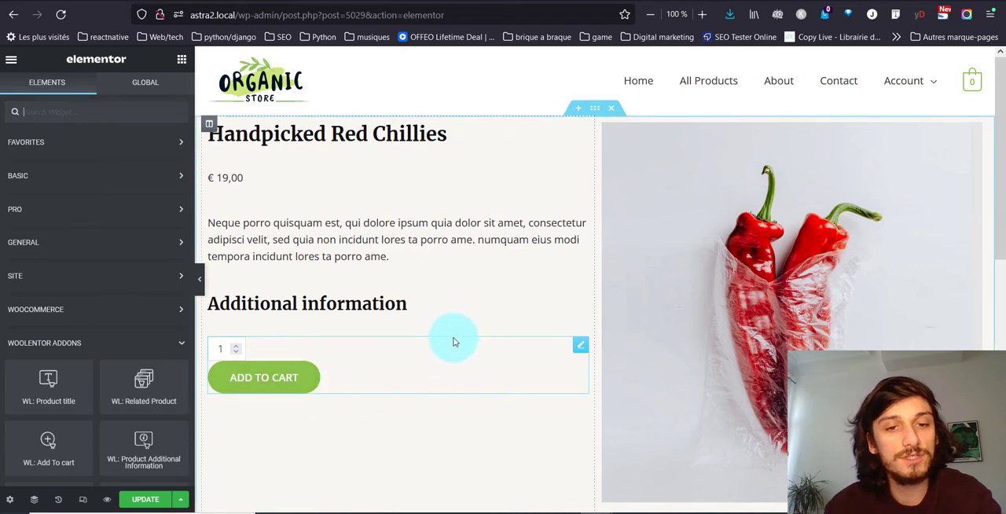
{"action": "left_click", "coordinate": [203, 285]}
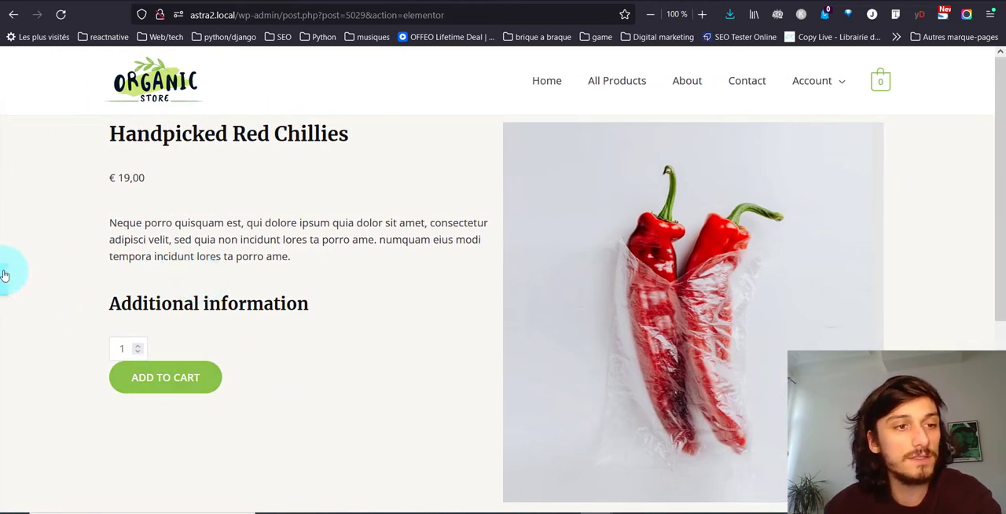
{"action": "left_click", "coordinate": [4, 275]}
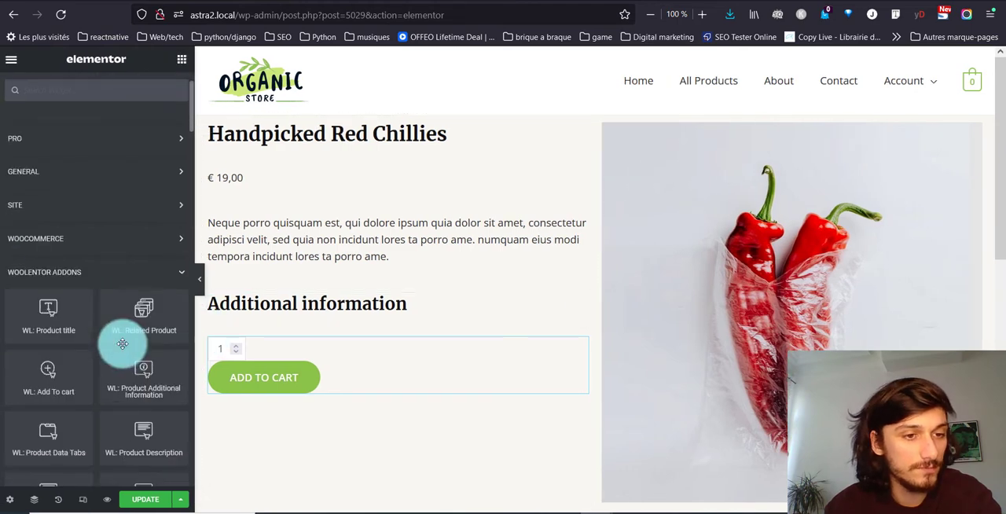
- Place the WL: Product Stock widget between the price and the short description in the first column
{"action": "scroll", "coordinate": [122, 343], "scroll_direction": "down", "scroll_amount": 2}
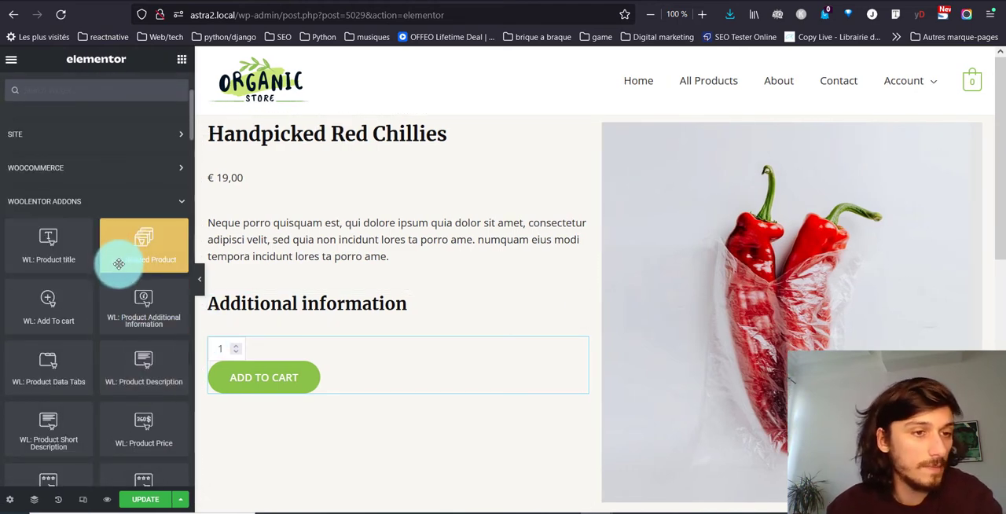
{"action": "scroll", "coordinate": [119, 263], "scroll_direction": "down", "scroll_amount": 2}
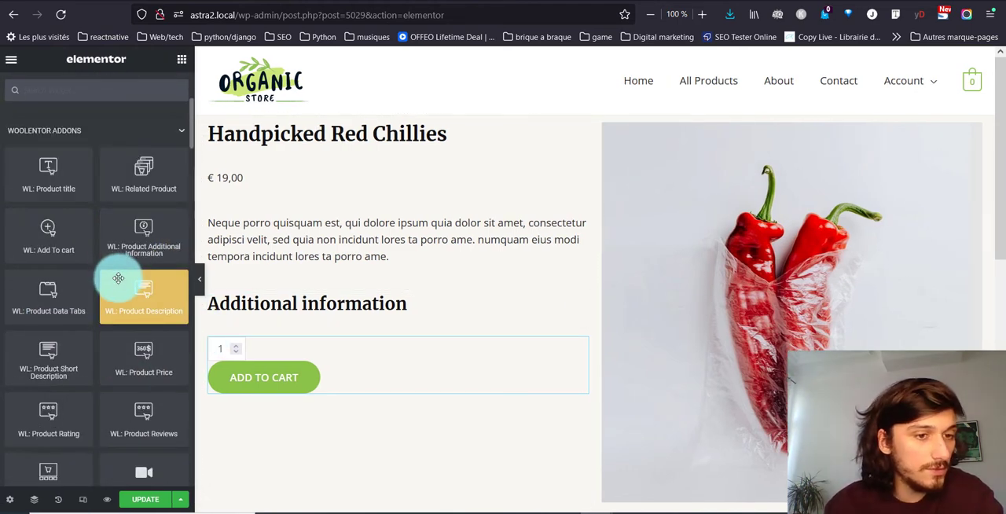
{"action": "scroll", "coordinate": [118, 278], "scroll_direction": "down", "scroll_amount": 2}
{"action": "scroll", "coordinate": [117, 278], "scroll_direction": "down", "scroll_amount": 2}
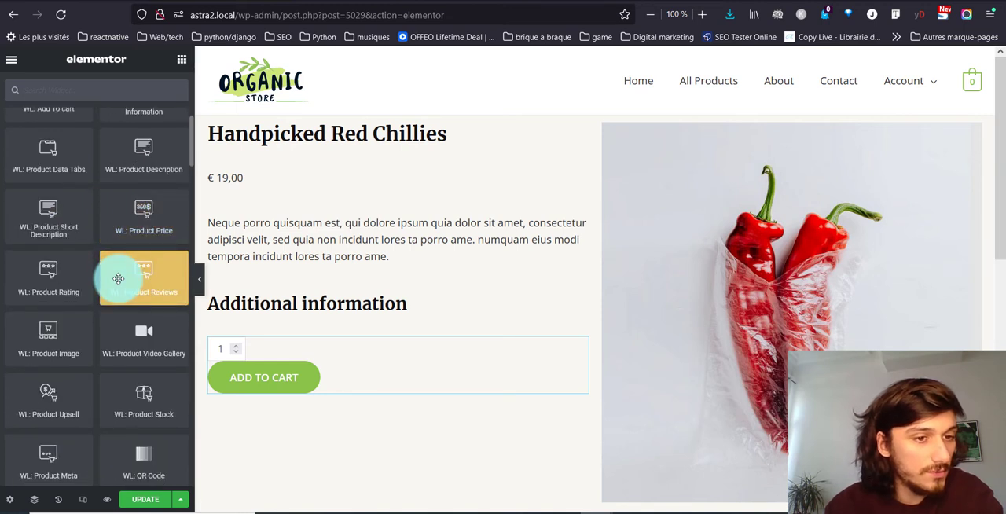
{"action": "left_click_drag", "start_coordinate": [130, 397], "coordinate": [285, 200]}
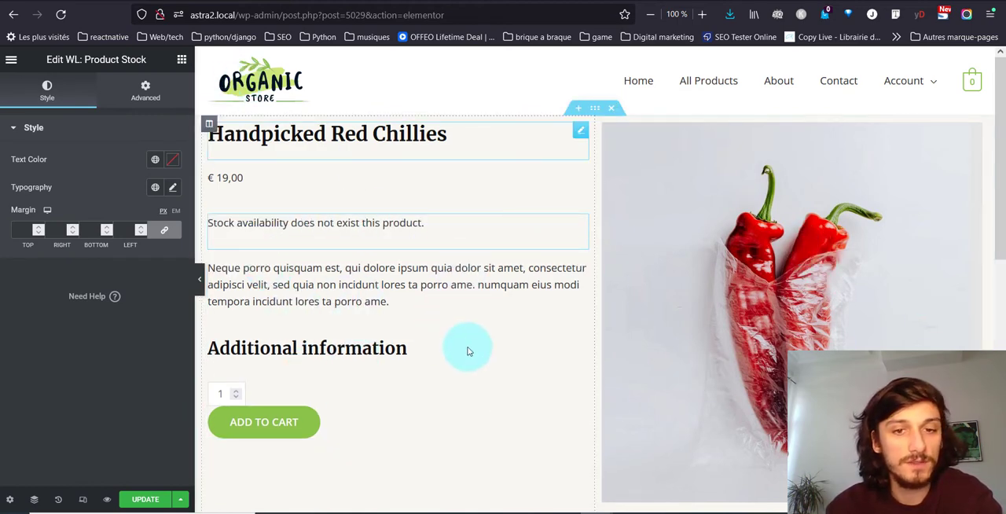
- Add a single-column section below the product section and place the WL: Product Description widget in it
{"action": "scroll", "coordinate": [464, 348], "scroll_direction": "down", "scroll_amount": 3}
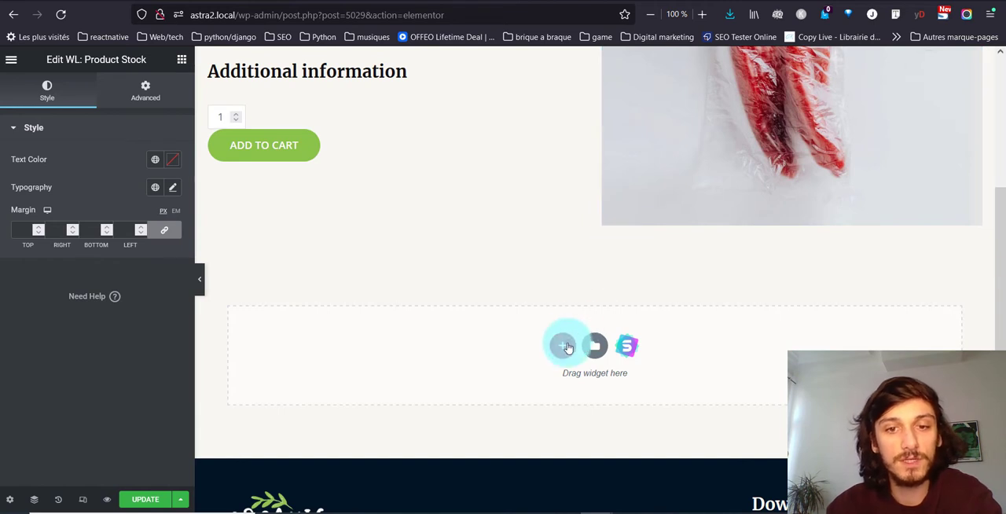
{"action": "left_click", "coordinate": [566, 346]}
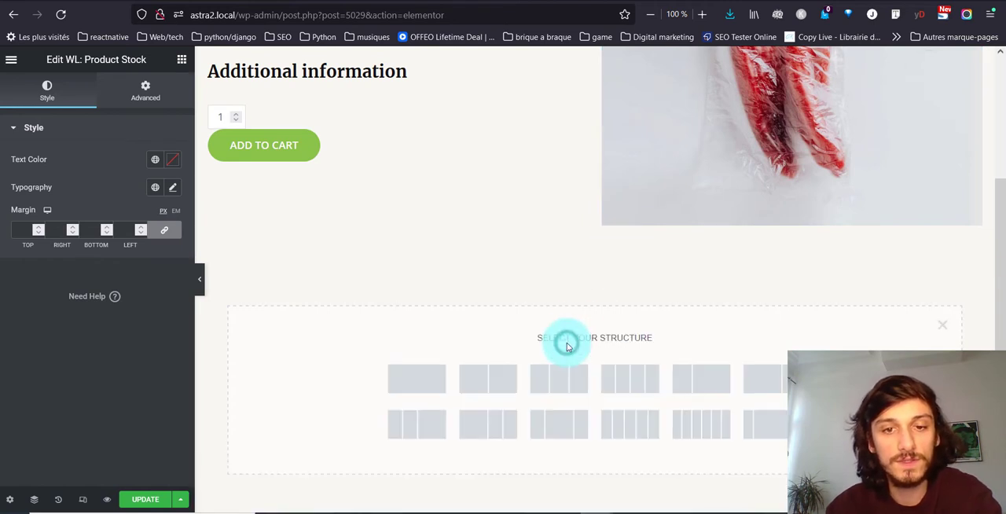
{"action": "left_click", "coordinate": [429, 389]}
{"action": "left_click", "coordinate": [176, 57]}
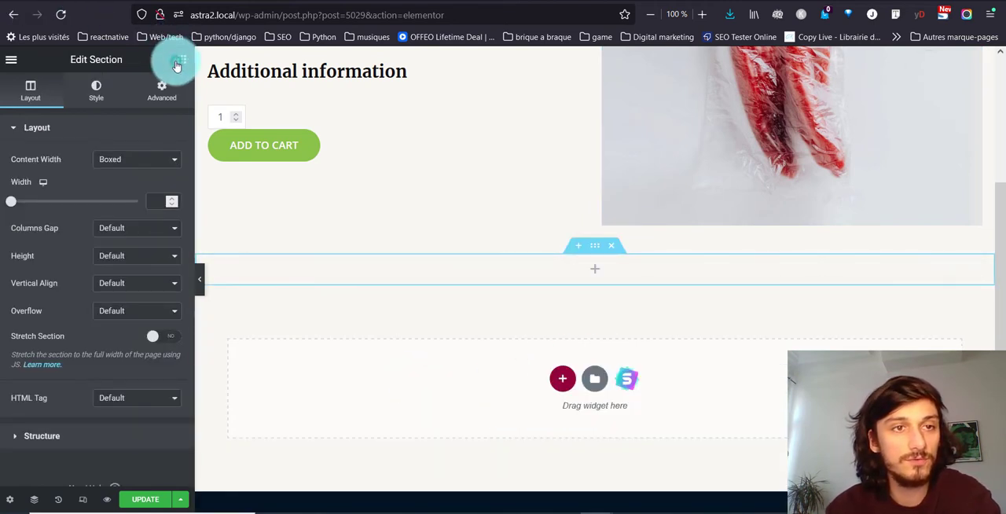
{"action": "scroll", "coordinate": [130, 265], "scroll_direction": "down", "scroll_amount": 3}
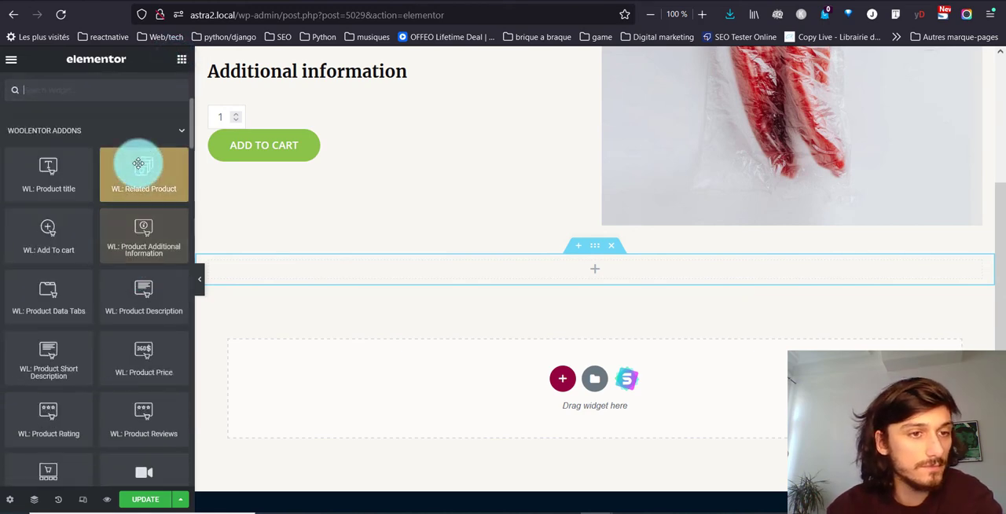
{"action": "left_click_drag", "start_coordinate": [139, 162], "coordinate": [447, 205]}
- Add another single-column section below the description and place the WL: Related Product widget in it
{"action": "left_click", "coordinate": [572, 387]}
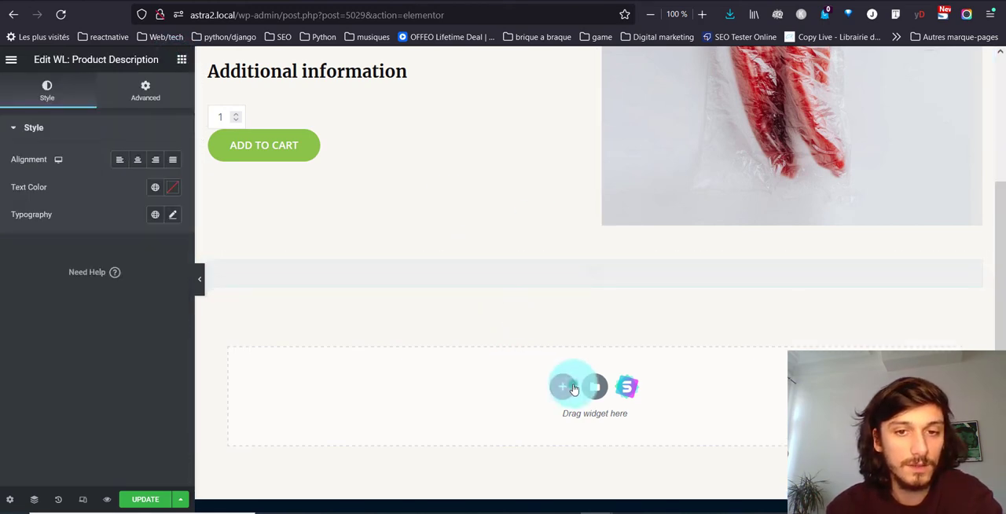
{"action": "left_click", "coordinate": [424, 426]}
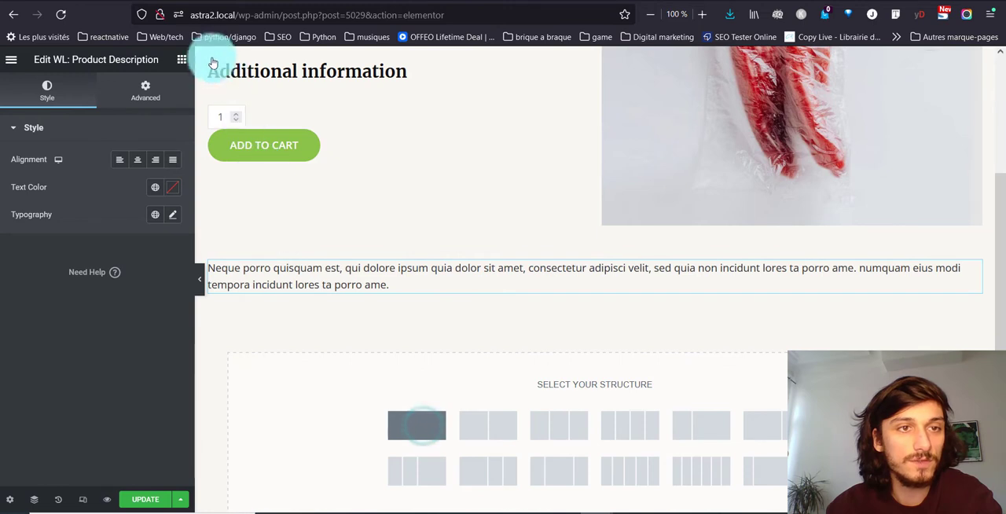
{"action": "left_click", "coordinate": [181, 59]}
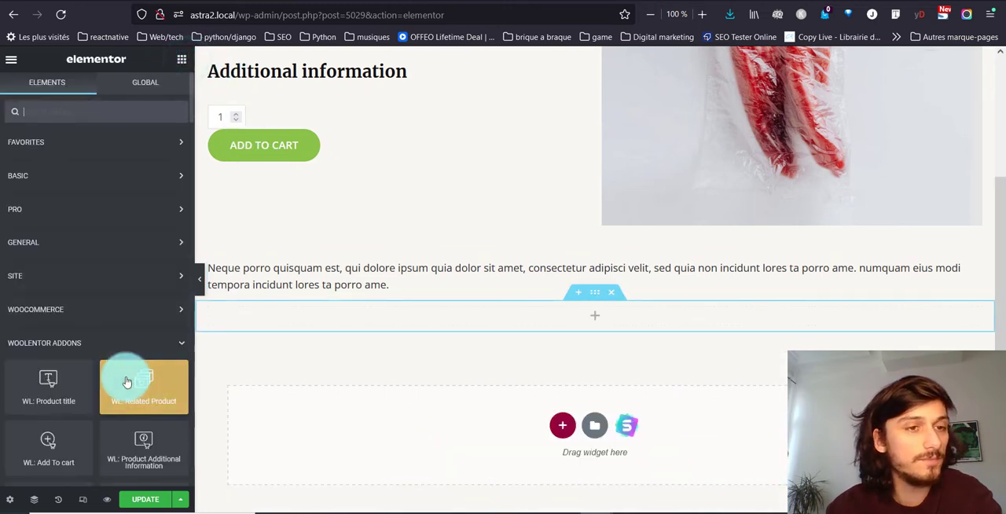
{"action": "left_click_drag", "start_coordinate": [136, 246], "coordinate": [459, 311]}
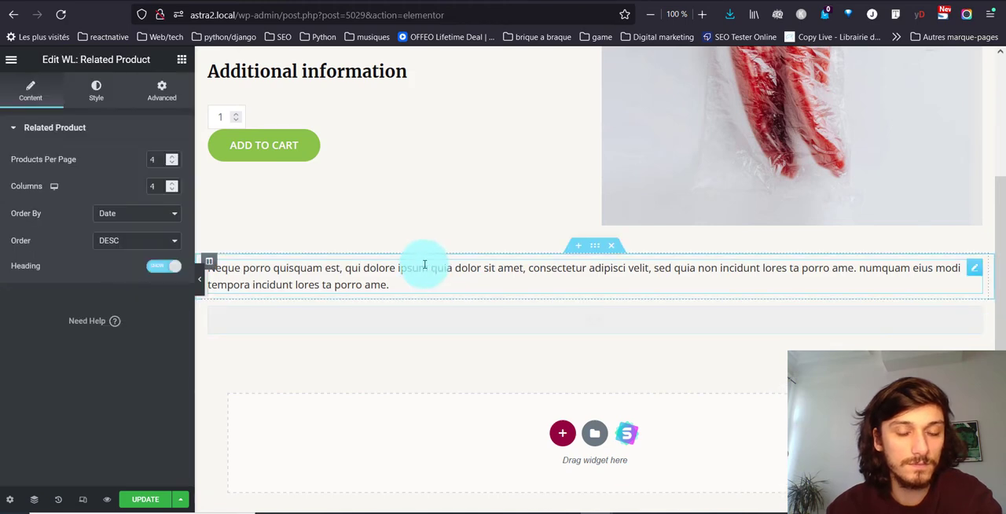
- Add a single-column section below the related products and place the WL: Product Reviews widget in it
{"action": "scroll", "coordinate": [561, 437], "scroll_direction": "down", "scroll_amount": 3}
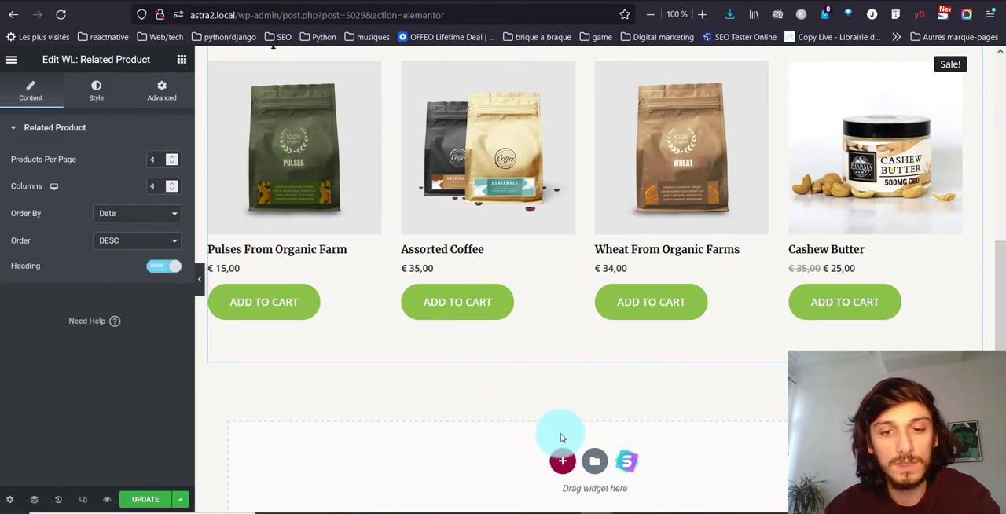
{"action": "left_click", "coordinate": [566, 461]}
{"action": "left_click", "coordinate": [431, 481]}
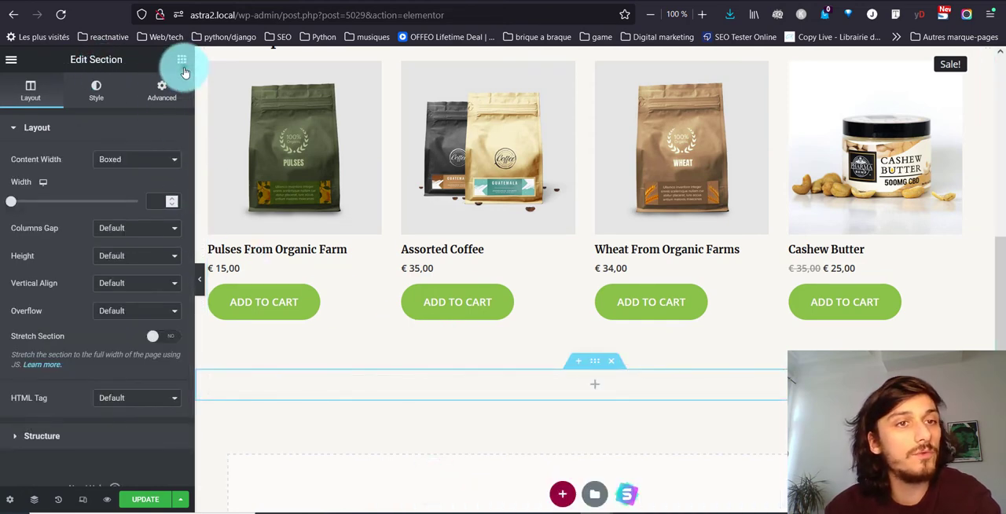
{"action": "left_click", "coordinate": [181, 62]}
{"action": "scroll", "coordinate": [102, 280], "scroll_direction": "down", "scroll_amount": 5}
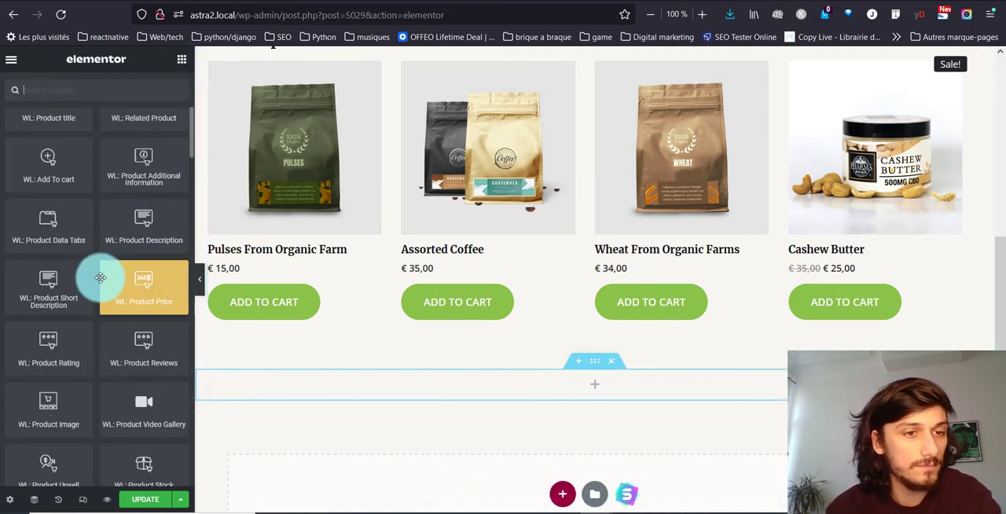
{"action": "left_click_drag", "start_coordinate": [127, 424], "coordinate": [127, 425]}
{"action": "left_click_drag", "start_coordinate": [160, 343], "coordinate": [471, 384]}
- Place the WL: Breadcrumbs widget above the product title in the first column
{"action": "scroll", "coordinate": [428, 275], "scroll_direction": "up", "scroll_amount": 4}
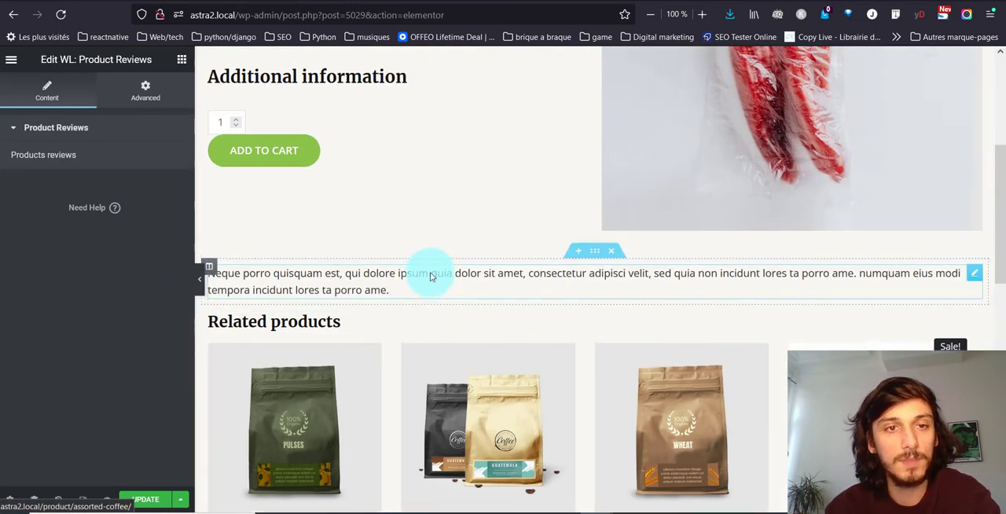
{"action": "scroll", "coordinate": [430, 275], "scroll_direction": "up", "scroll_amount": 3}
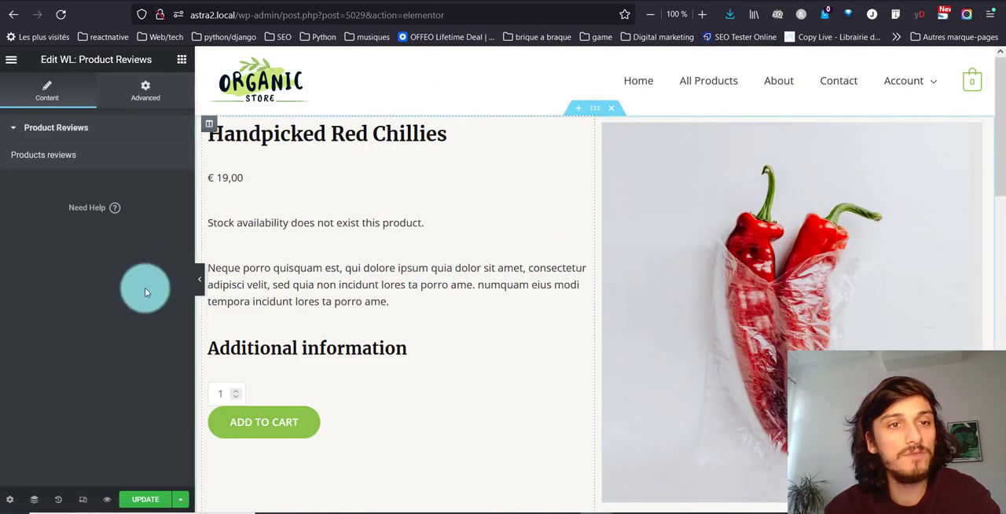
{"action": "left_click", "coordinate": [182, 61]}
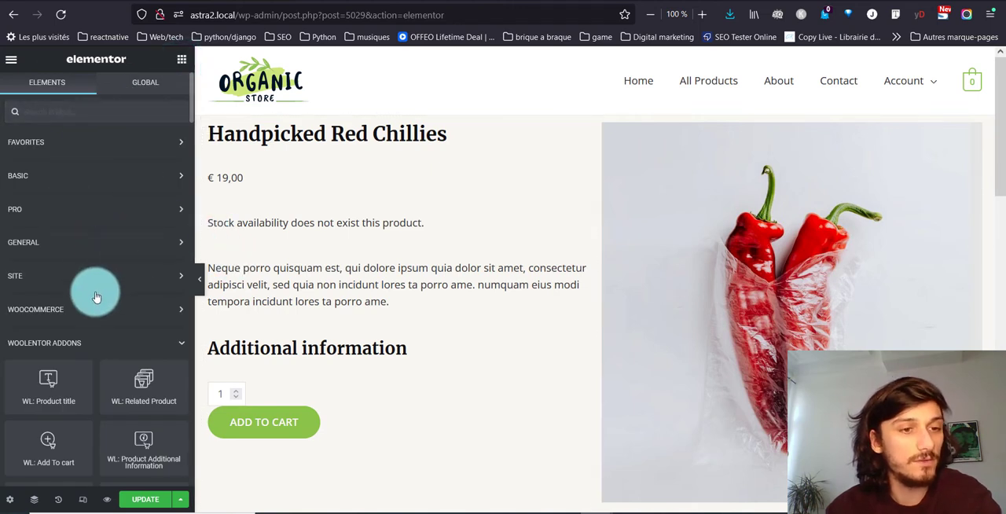
{"action": "scroll", "coordinate": [93, 291], "scroll_direction": "down", "scroll_amount": 2}
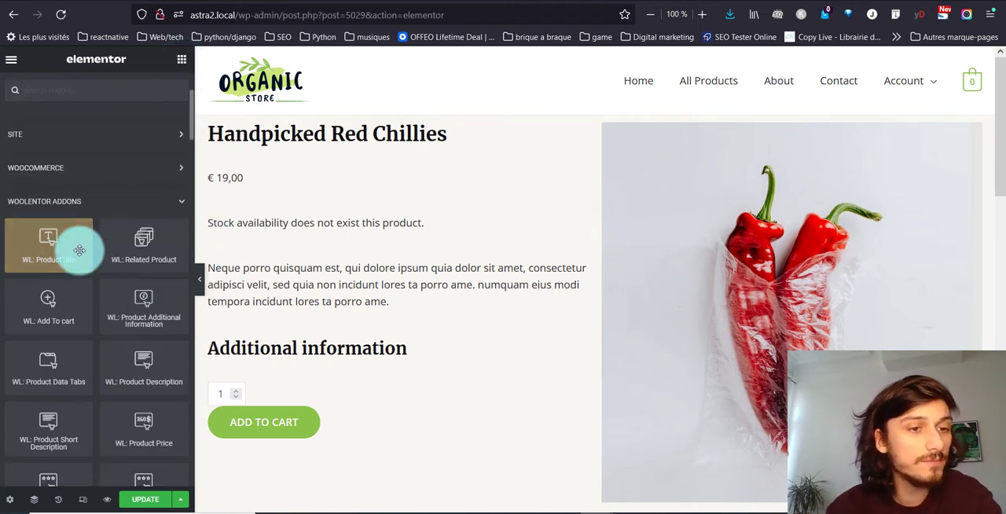
{"action": "scroll", "coordinate": [79, 255], "scroll_direction": "down", "scroll_amount": 1}
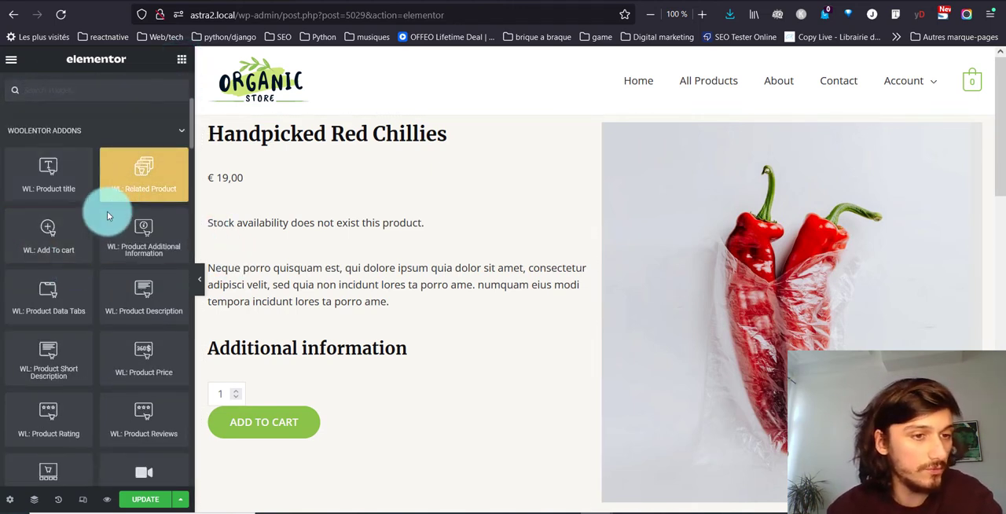
{"action": "scroll", "coordinate": [72, 390], "scroll_direction": "down", "scroll_amount": 2}
{"action": "scroll", "coordinate": [72, 390], "scroll_direction": "down", "scroll_amount": 5}
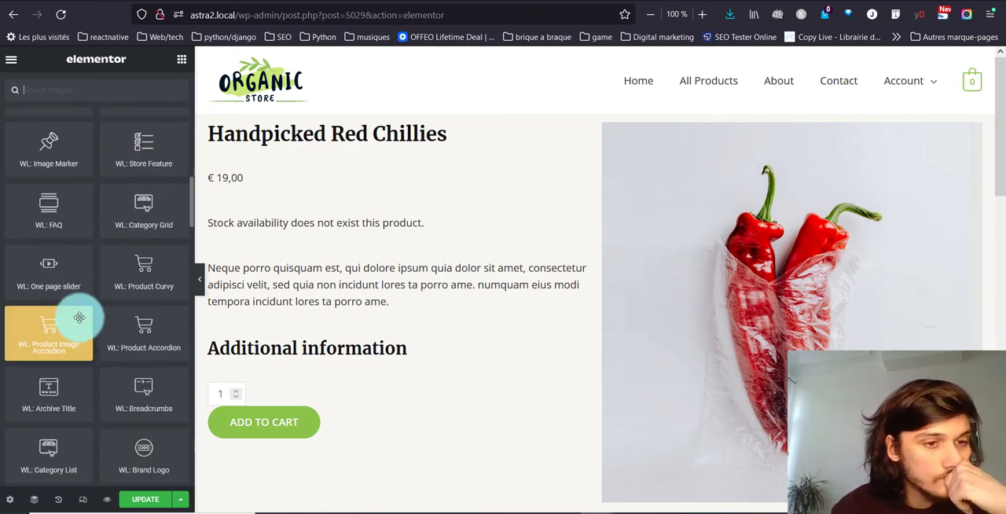
{"action": "left_click_drag", "start_coordinate": [147, 370], "coordinate": [283, 128]}
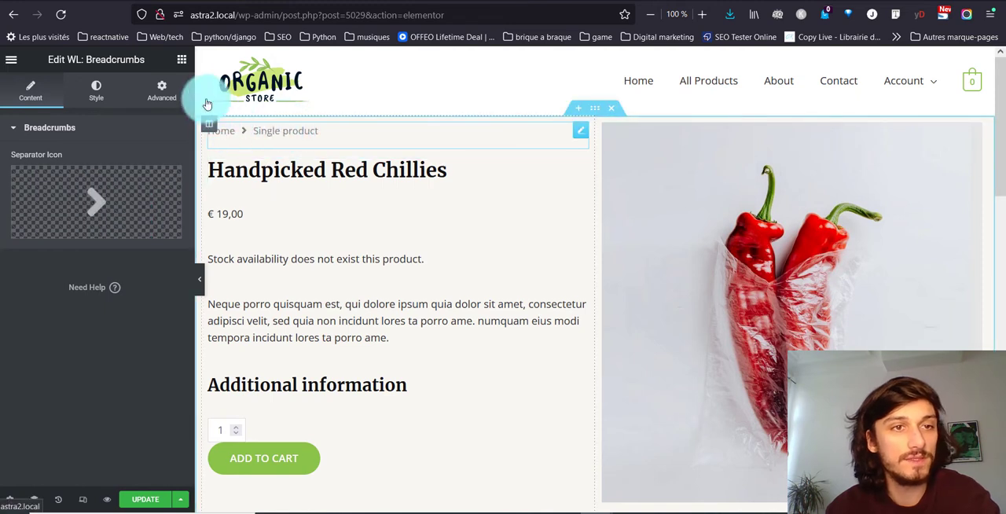
- Place the WL: Product Rating widget between the product title and the price
{"action": "left_click", "coordinate": [181, 60]}
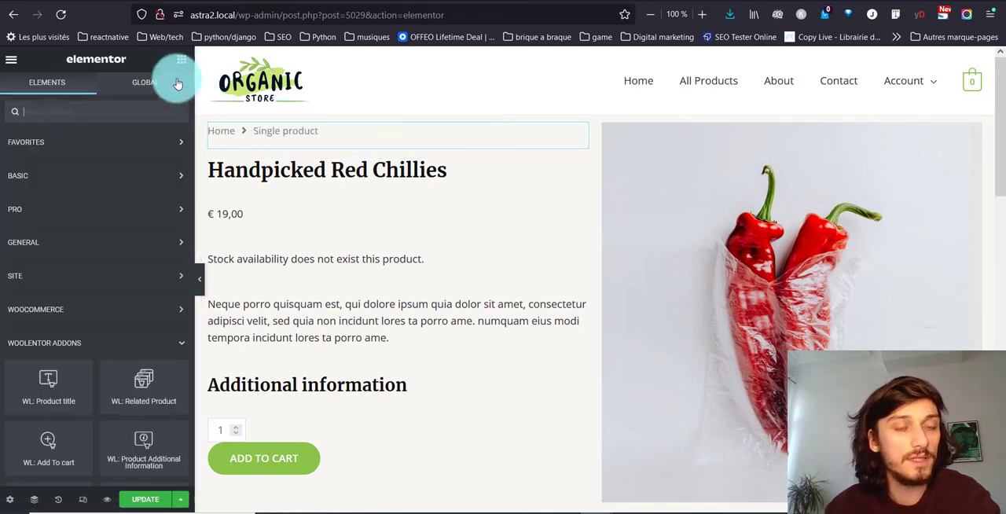
{"action": "scroll", "coordinate": [16, 305], "scroll_direction": "down", "scroll_amount": 6}
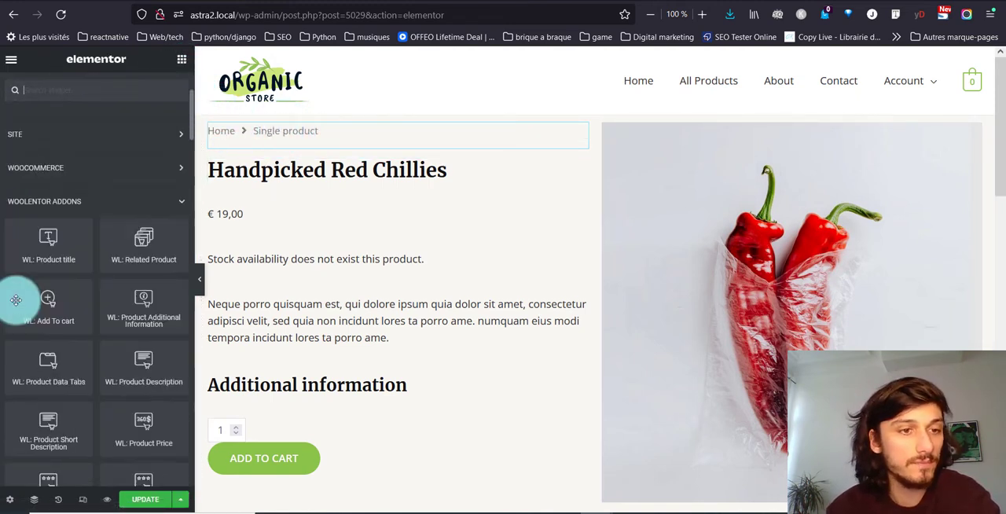
{"action": "scroll", "coordinate": [438, 267], "scroll_direction": "down", "scroll_amount": 2}
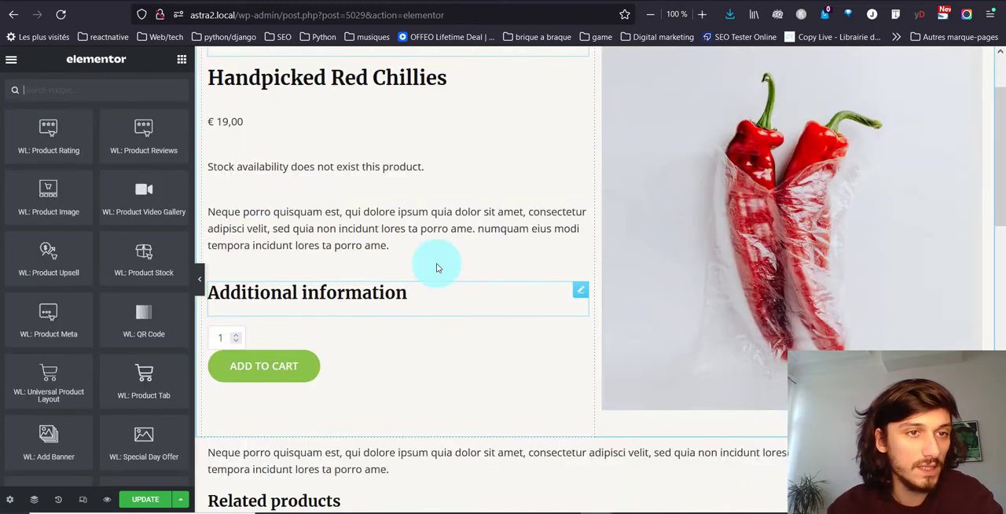
{"action": "scroll", "coordinate": [437, 268], "scroll_direction": "up", "scroll_amount": 2}
{"action": "left_click_drag", "start_coordinate": [25, 136], "coordinate": [353, 151]}
{"action": "left_click_drag", "start_coordinate": [352, 183], "coordinate": [348, 197]}
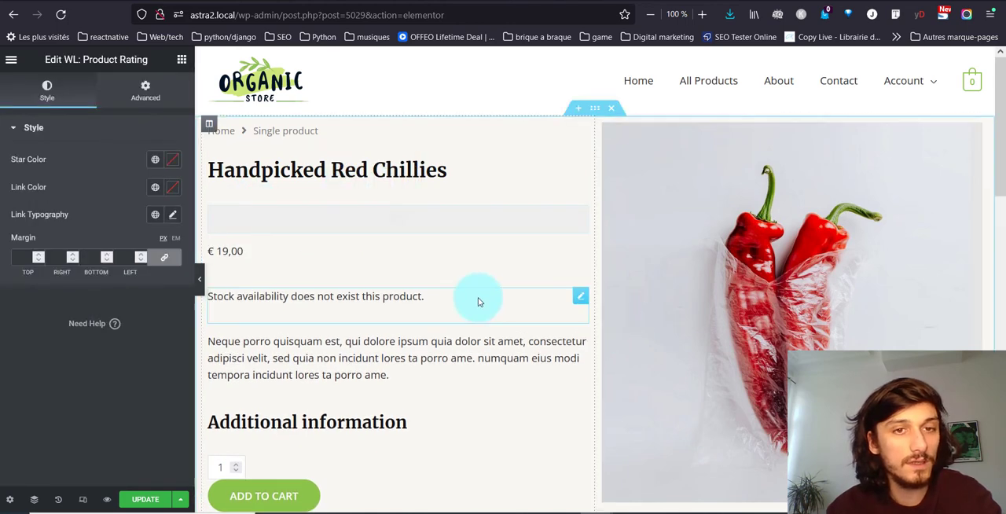
- Review the assembled product template from the breadcrumbs down to the footer
{"action": "scroll", "coordinate": [478, 302], "scroll_direction": "down", "scroll_amount": 10}
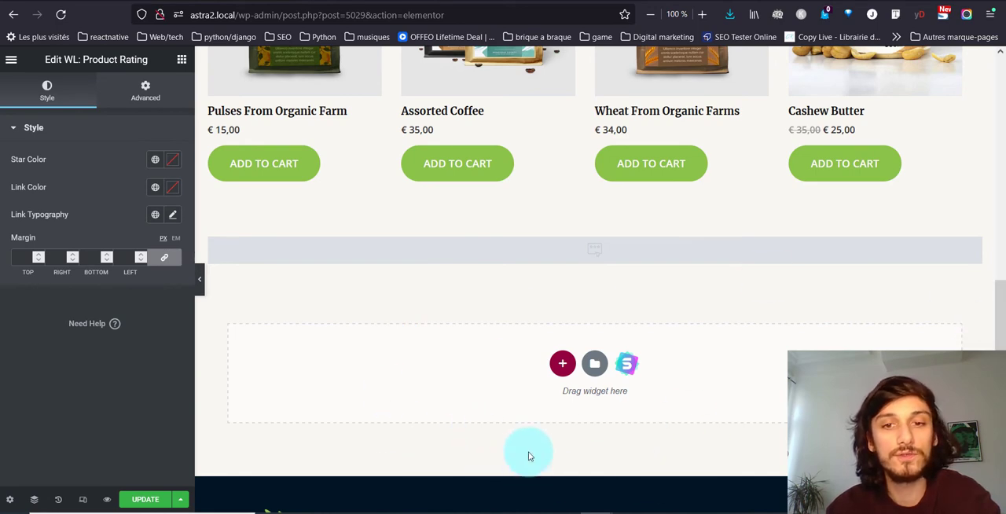
{"action": "scroll", "coordinate": [528, 451], "scroll_direction": "down", "scroll_amount": 2}
{"action": "scroll", "coordinate": [529, 454], "scroll_direction": "up", "scroll_amount": 9}
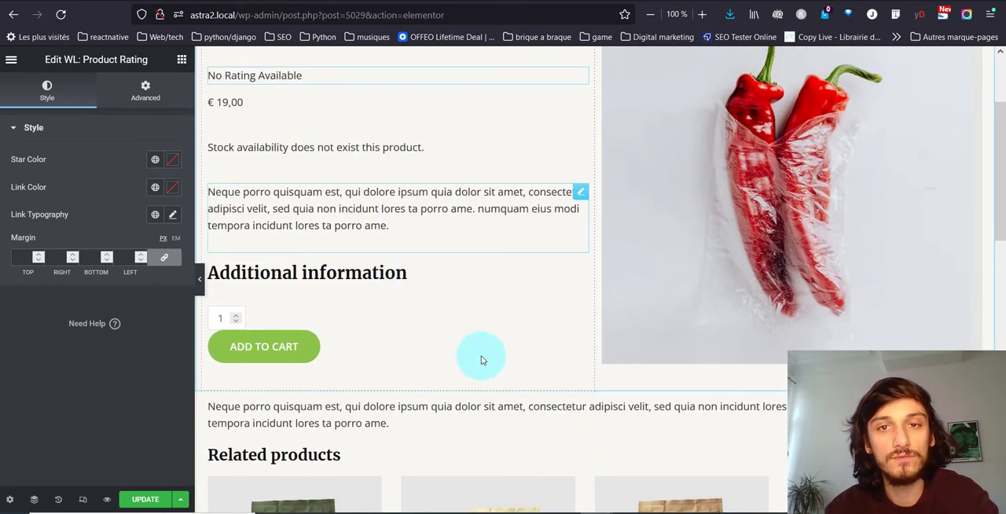
{"action": "scroll", "coordinate": [500, 278], "scroll_direction": "down", "scroll_amount": 3}
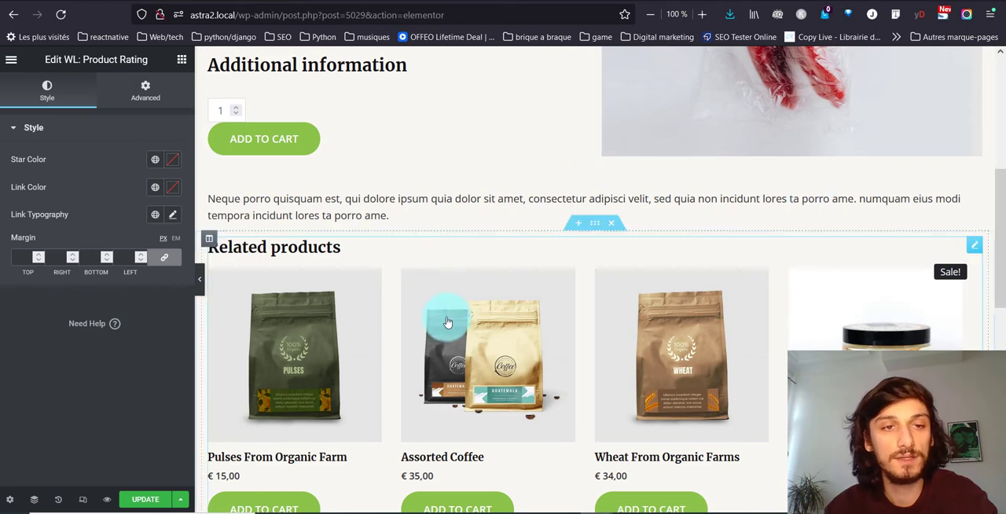
{"action": "scroll", "coordinate": [446, 323], "scroll_direction": "up", "scroll_amount": 3}
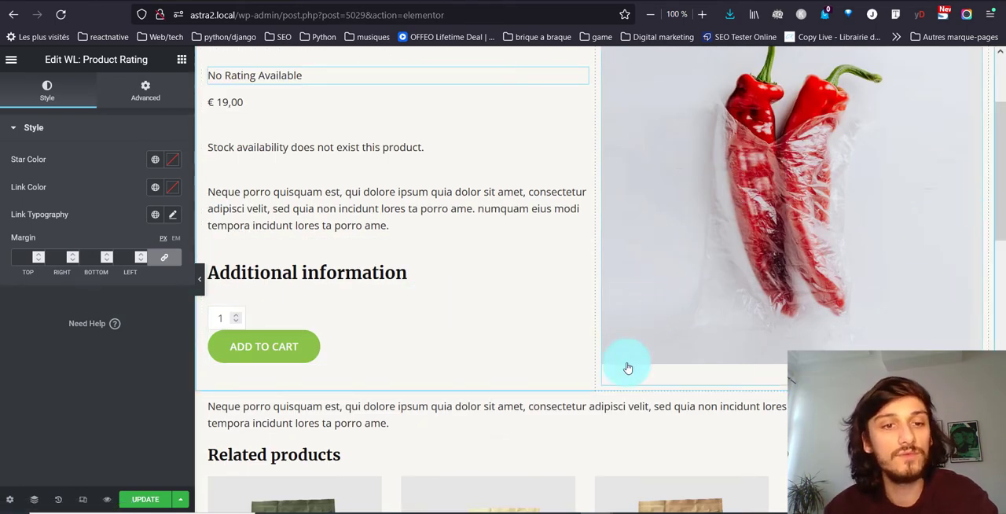
{"action": "scroll", "coordinate": [559, 303], "scroll_direction": "up", "scroll_amount": 2}
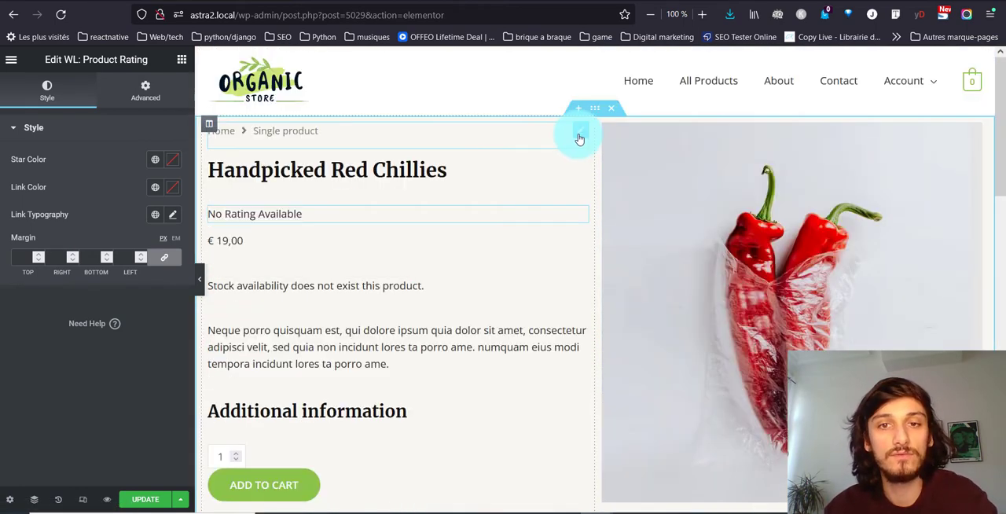
- Review the settings of the WL: Breadcrumbs, Product Short Description, Product Additional Information and Add To cart widgets
{"action": "left_click", "coordinate": [579, 135]}
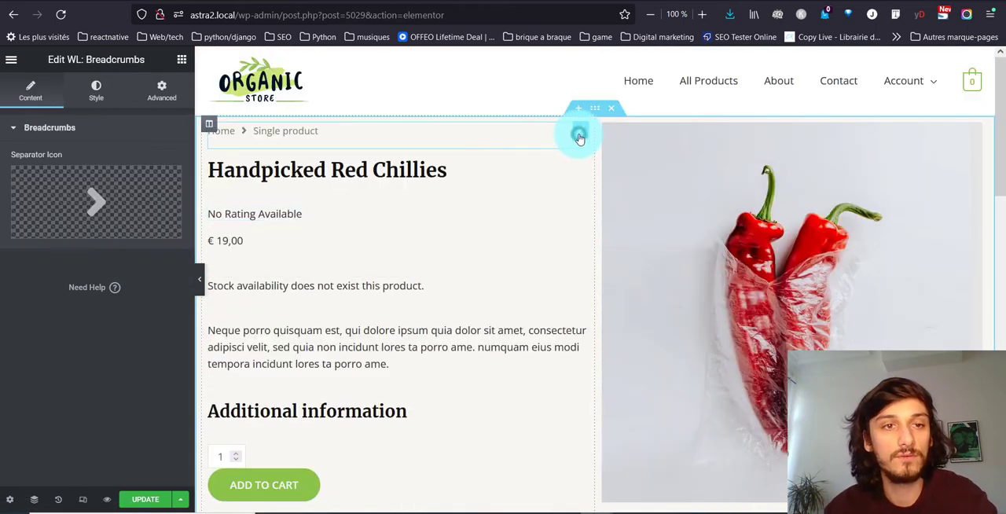
{"action": "left_click", "coordinate": [95, 92]}
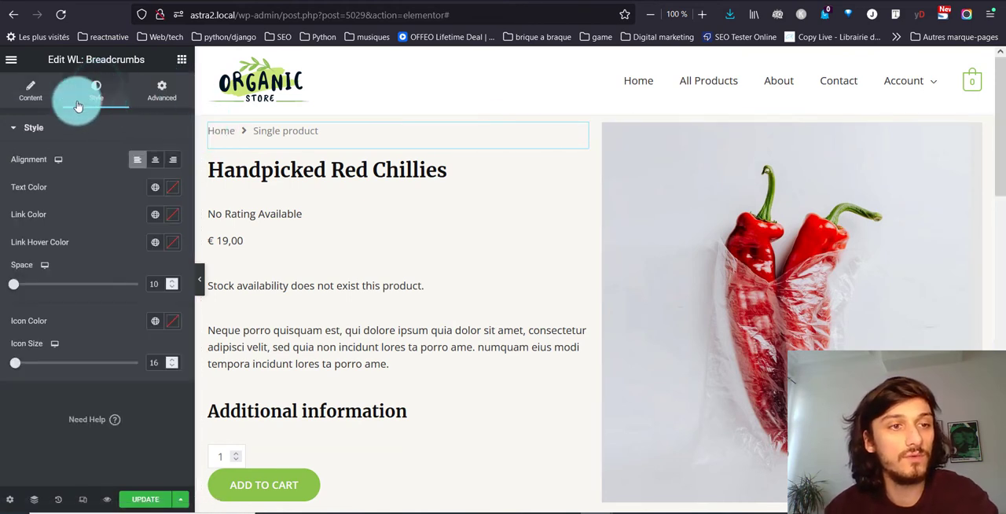
{"action": "left_click", "coordinate": [583, 340]}
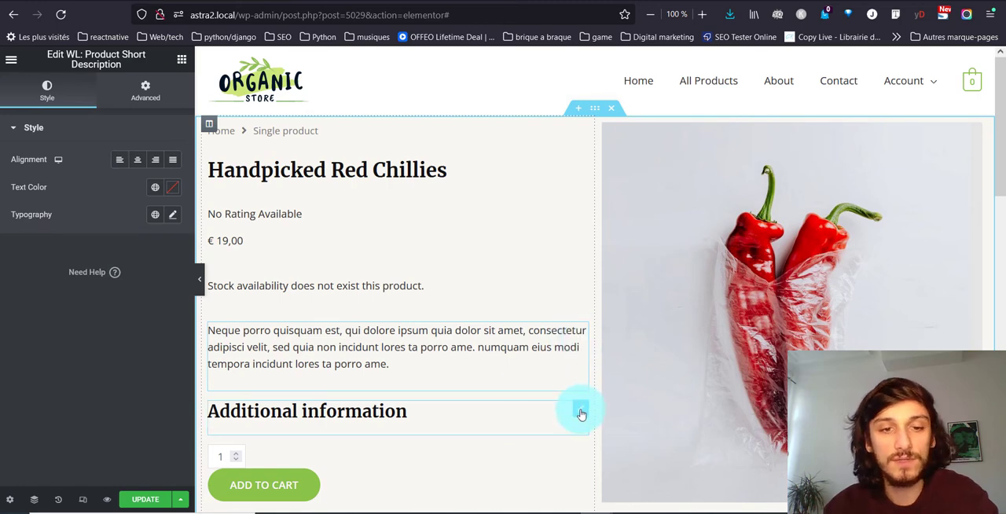
{"action": "left_click", "coordinate": [580, 414]}
{"action": "scroll", "coordinate": [506, 399], "scroll_direction": "down", "scroll_amount": 2}
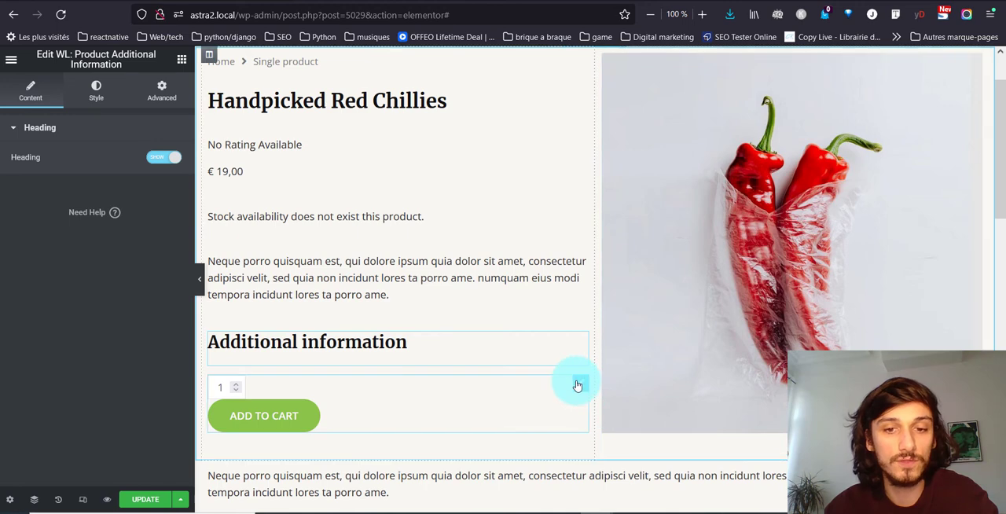
{"action": "left_click_drag", "start_coordinate": [579, 384], "coordinate": [576, 382]}
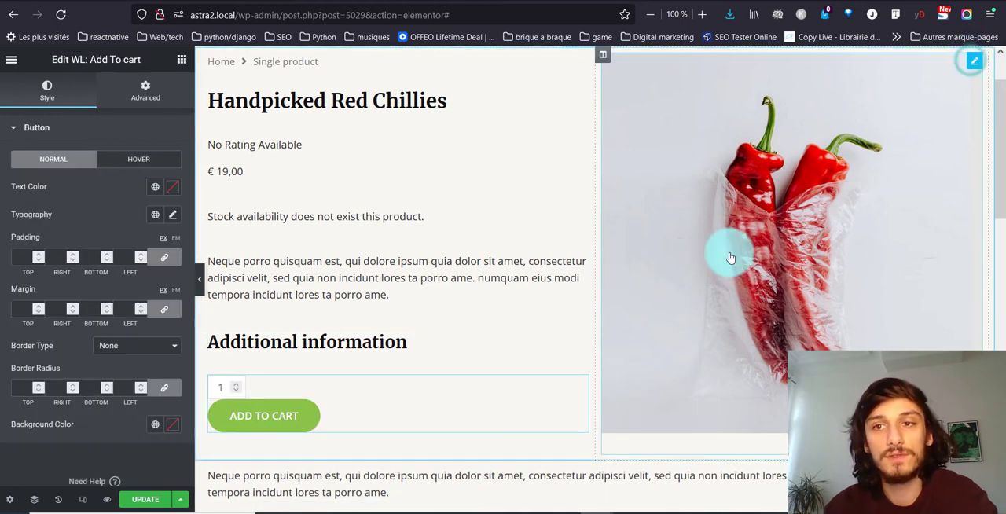
- Examine the WL: Product Image style options and the WL: Related Product content options, and look over the template down to the reviews section
{"action": "left_click", "coordinate": [640, 184]}
{"action": "left_click", "coordinate": [103, 250]}
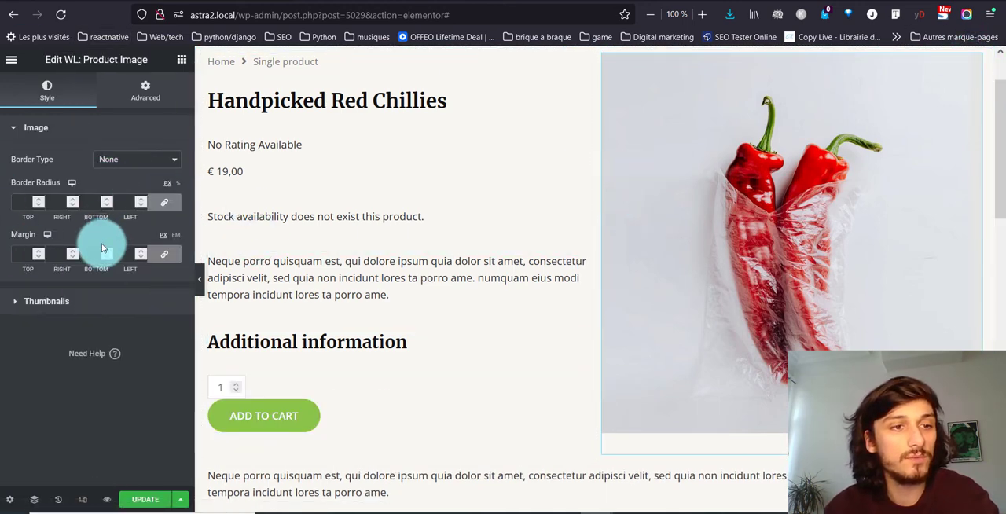
{"action": "scroll", "coordinate": [649, 257], "scroll_direction": "down", "scroll_amount": 3}
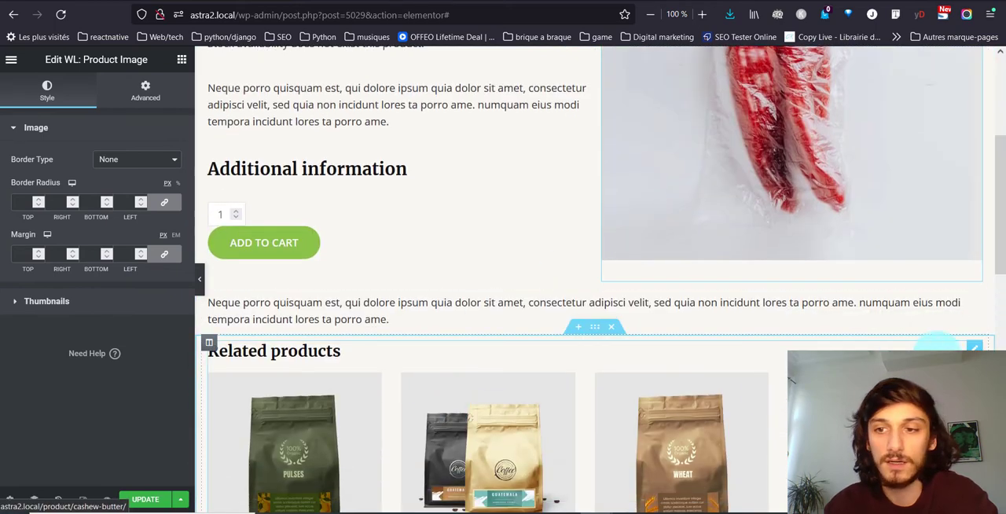
{"action": "left_click", "coordinate": [356, 349]}
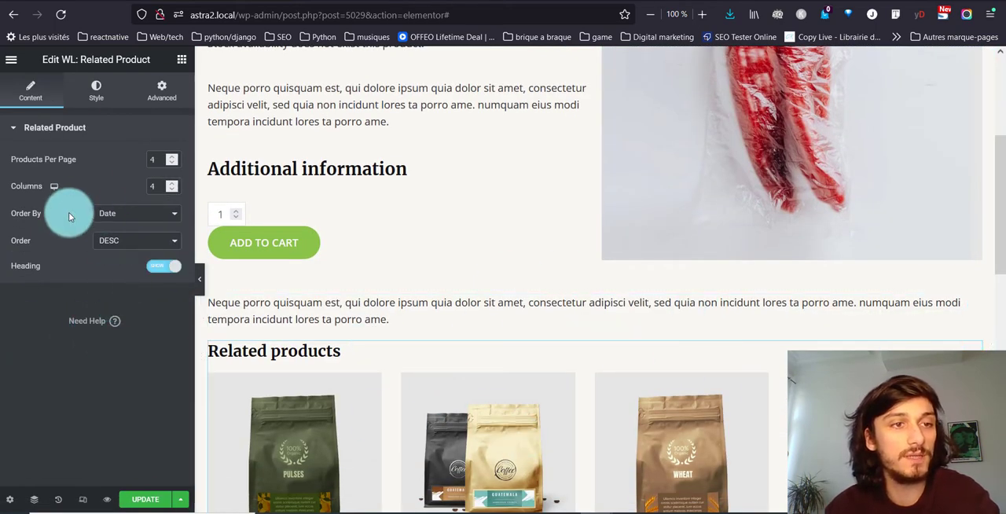
{"action": "scroll", "coordinate": [550, 377], "scroll_direction": "down", "scroll_amount": 5}
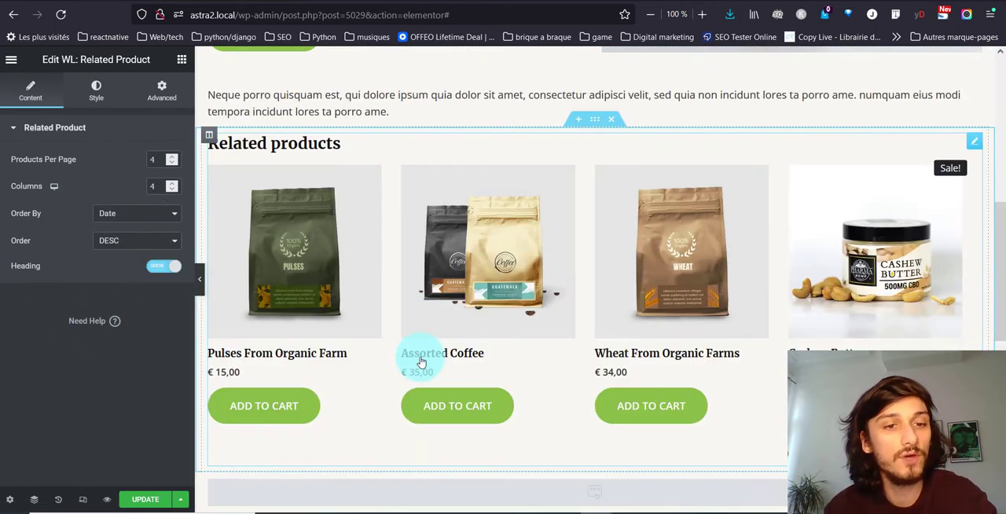
{"action": "scroll", "coordinate": [421, 362], "scroll_direction": "down", "scroll_amount": 3}
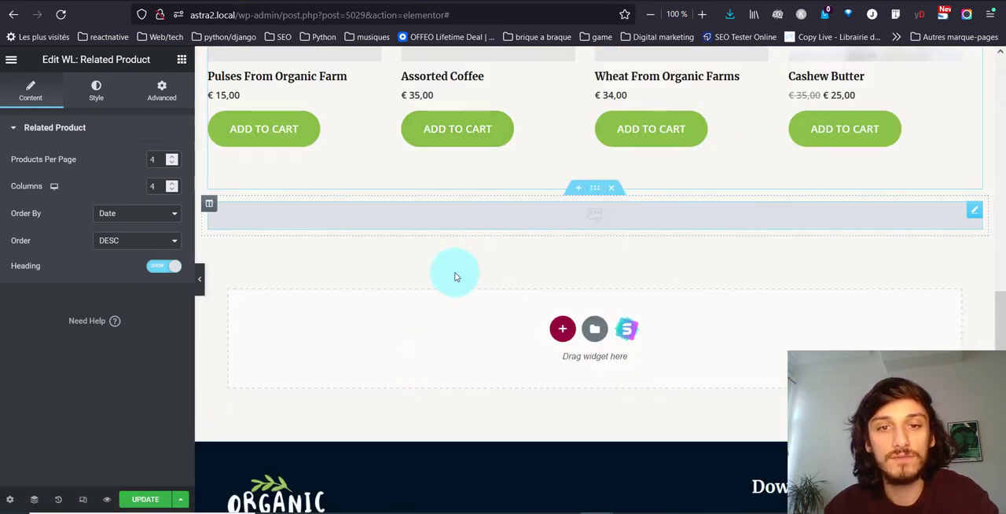
{"action": "scroll", "coordinate": [363, 366], "scroll_direction": "up", "scroll_amount": 3}
{"action": "scroll", "coordinate": [363, 365], "scroll_direction": "up", "scroll_amount": 3}
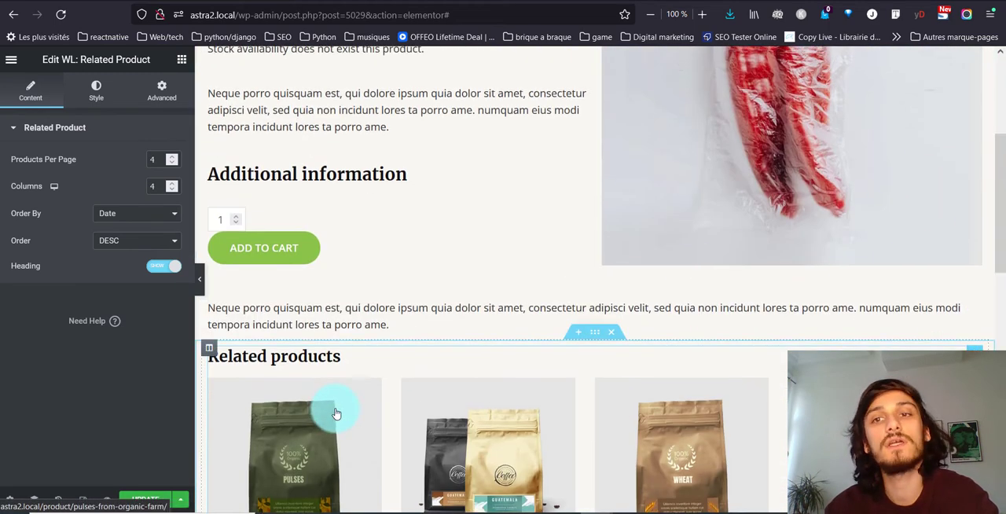
{"action": "scroll", "coordinate": [334, 409], "scroll_direction": "up", "scroll_amount": 3}
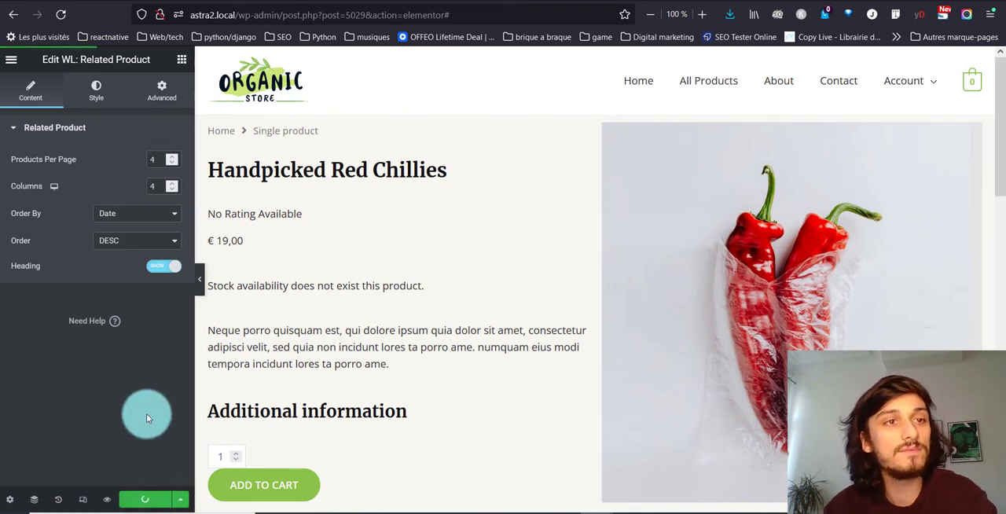
- Save the template, exit Elementor to the WordPress dashboard, and open WooLentor's WooCommerce Template settings to check the single product template assignment
{"action": "left_click", "coordinate": [9, 69]}
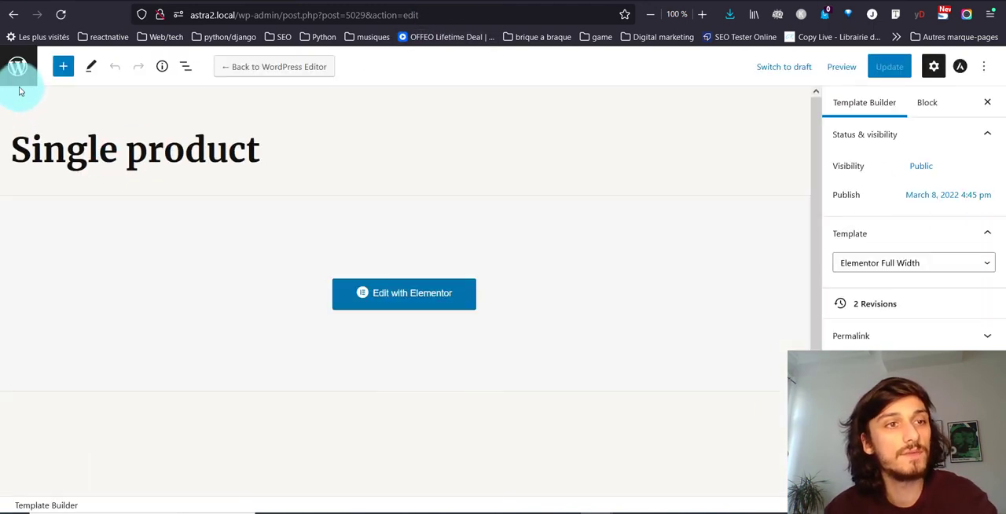
{"action": "left_click", "coordinate": [18, 81]}
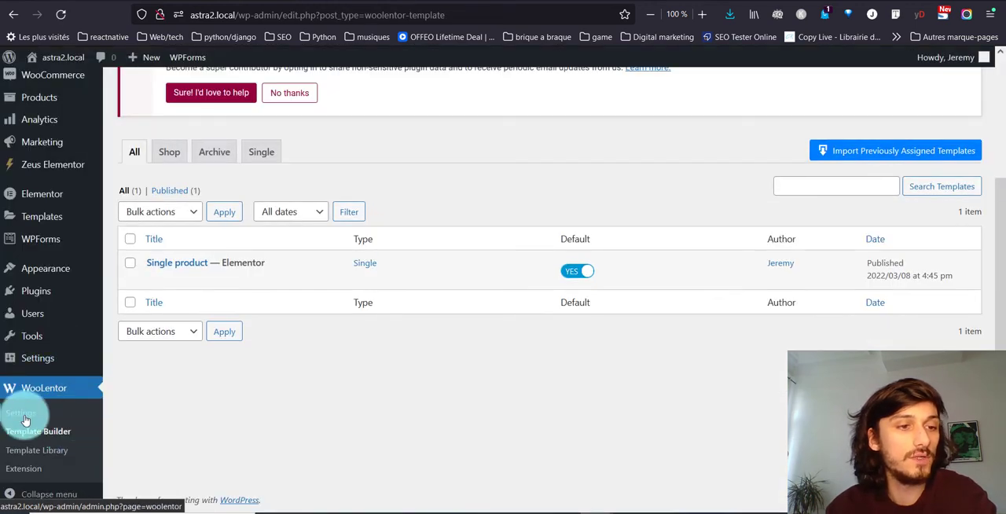
{"action": "left_click", "coordinate": [25, 421]}
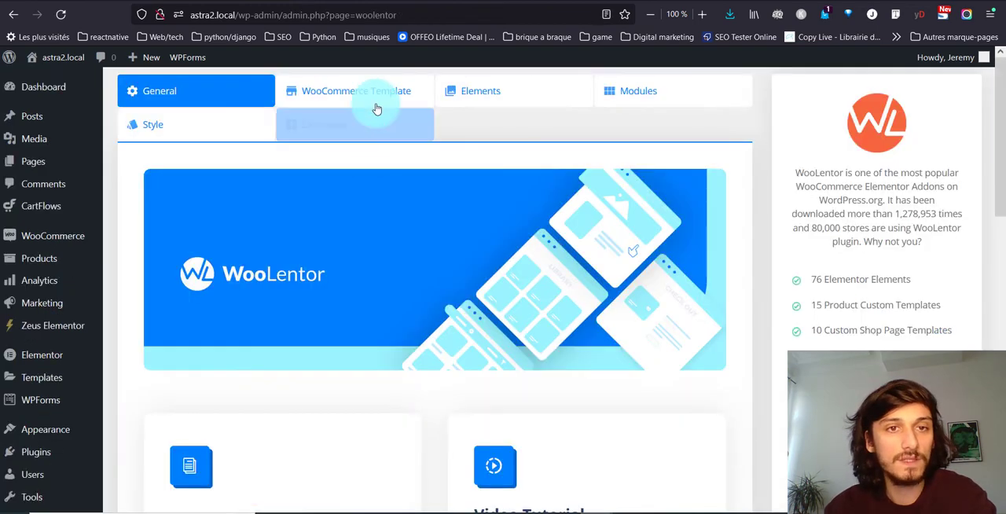
{"action": "left_click", "coordinate": [370, 91]}
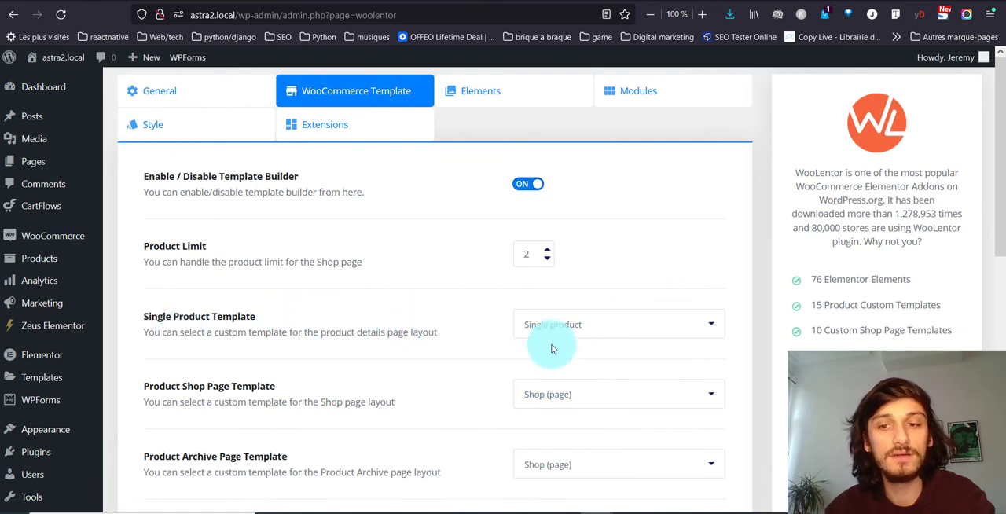
- Open the Assorted Coffee product from the shop page, add it to the cart and show the cart preview
{"action": "left_click", "coordinate": [395, 1]}
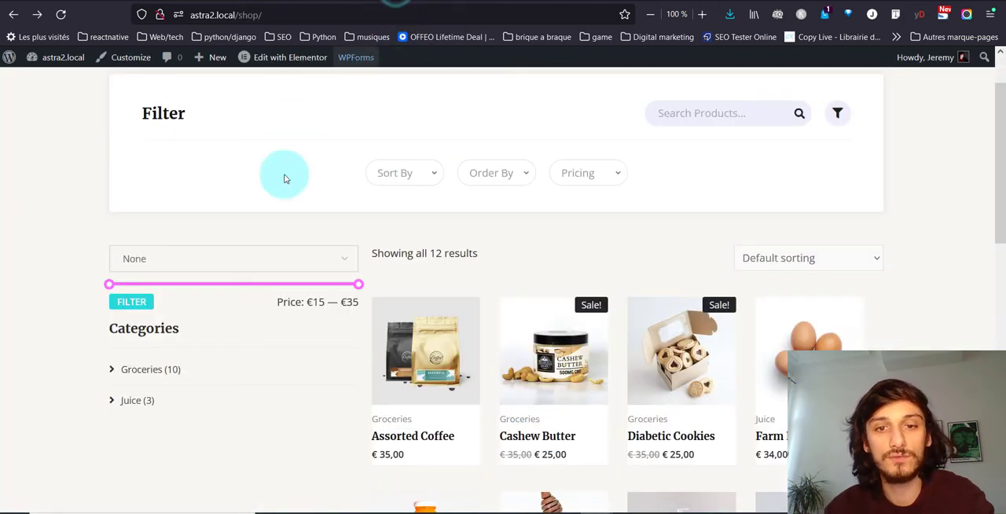
{"action": "left_click", "coordinate": [452, 361]}
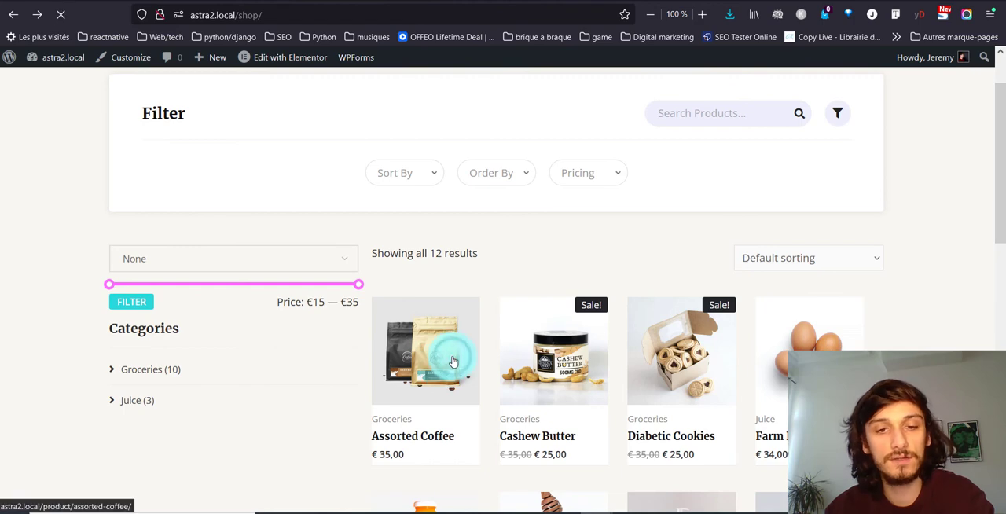
{"action": "left_click", "coordinate": [414, 357]}
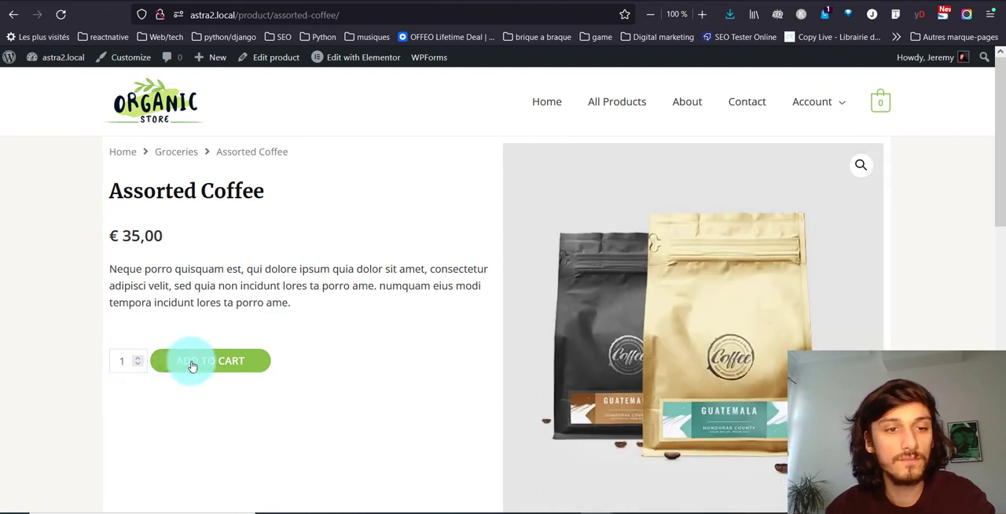
{"action": "left_click", "coordinate": [190, 366]}
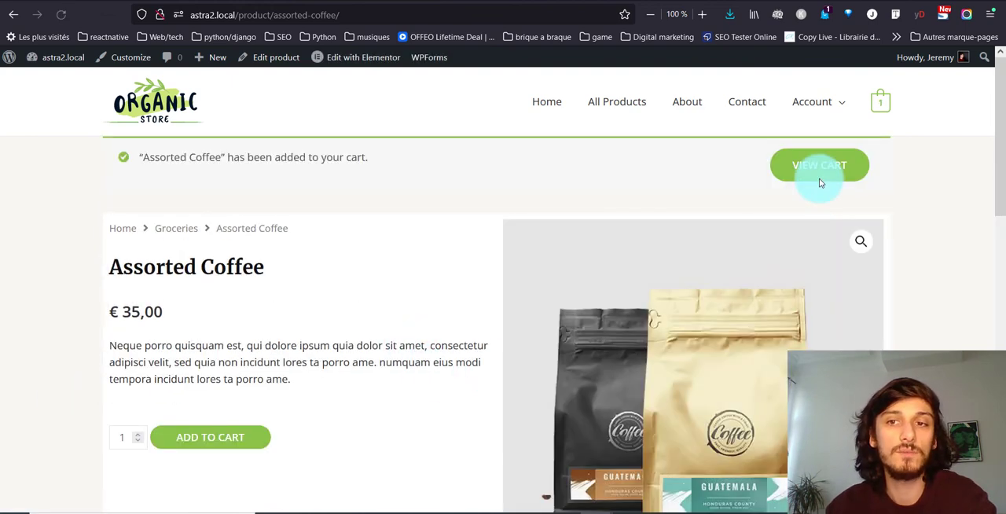
{"action": "mouse_move", "coordinate": [851, 118]}
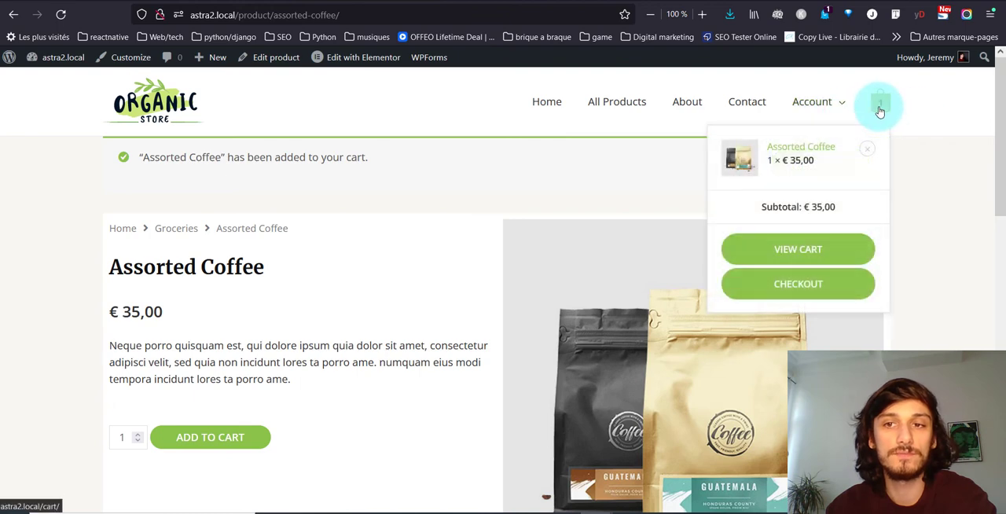
- Open Fresh Organic Honey from the related products and review its page layout from the title to the related products
{"action": "scroll", "coordinate": [395, 336], "scroll_direction": "down", "scroll_amount": 3}
{"action": "scroll", "coordinate": [394, 335], "scroll_direction": "down", "scroll_amount": 5}
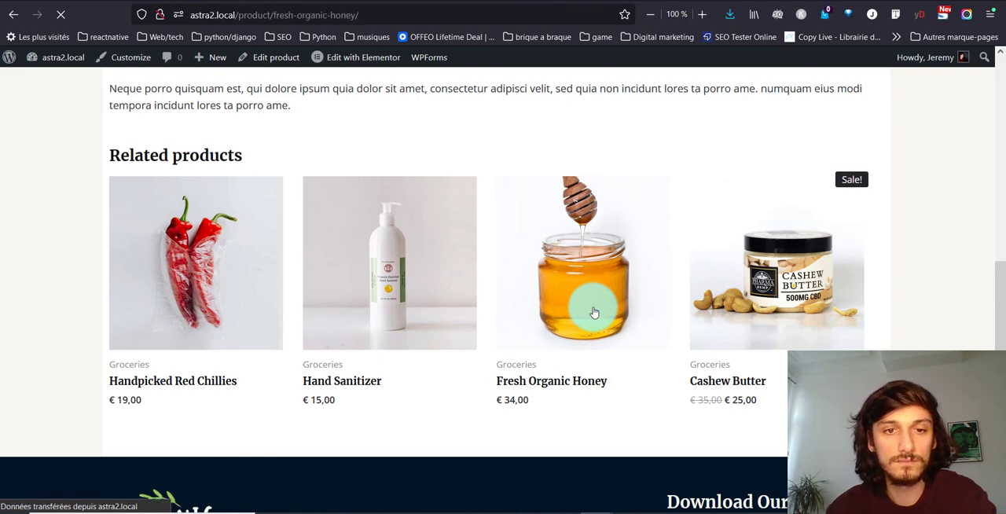
{"action": "scroll", "coordinate": [522, 369], "scroll_direction": "down", "scroll_amount": 3}
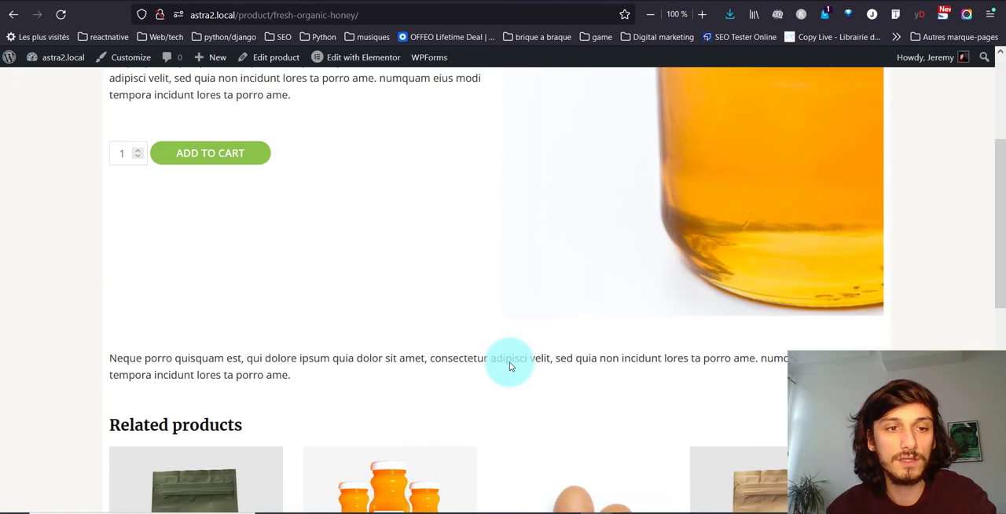
{"action": "scroll", "coordinate": [142, 381], "scroll_direction": "down", "scroll_amount": 3}
{"action": "scroll", "coordinate": [143, 388], "scroll_direction": "up", "scroll_amount": 4}
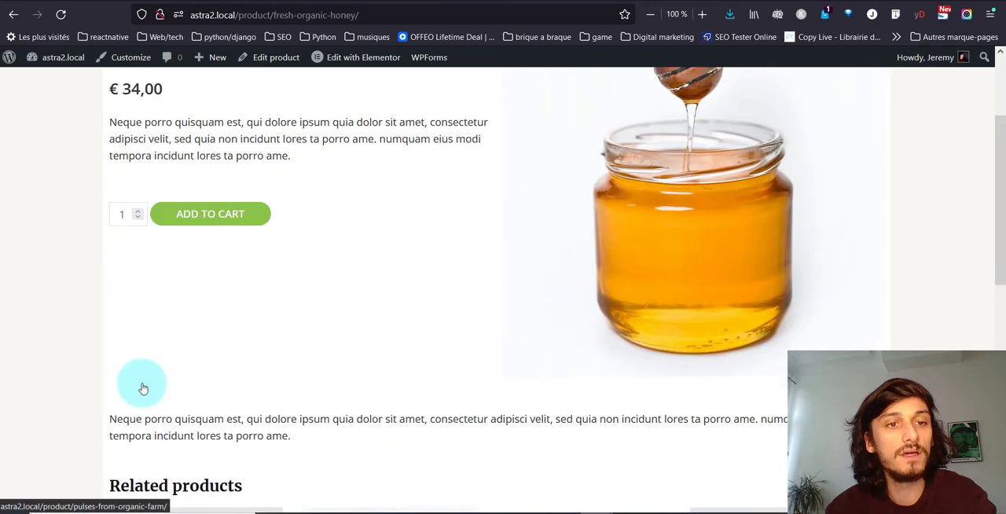
{"action": "scroll", "coordinate": [143, 388], "scroll_direction": "up", "scroll_amount": 3}
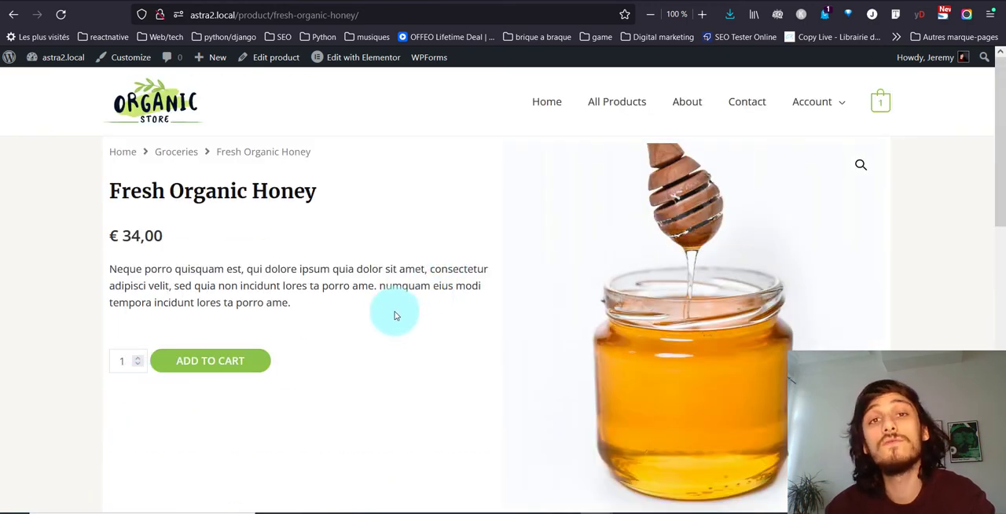